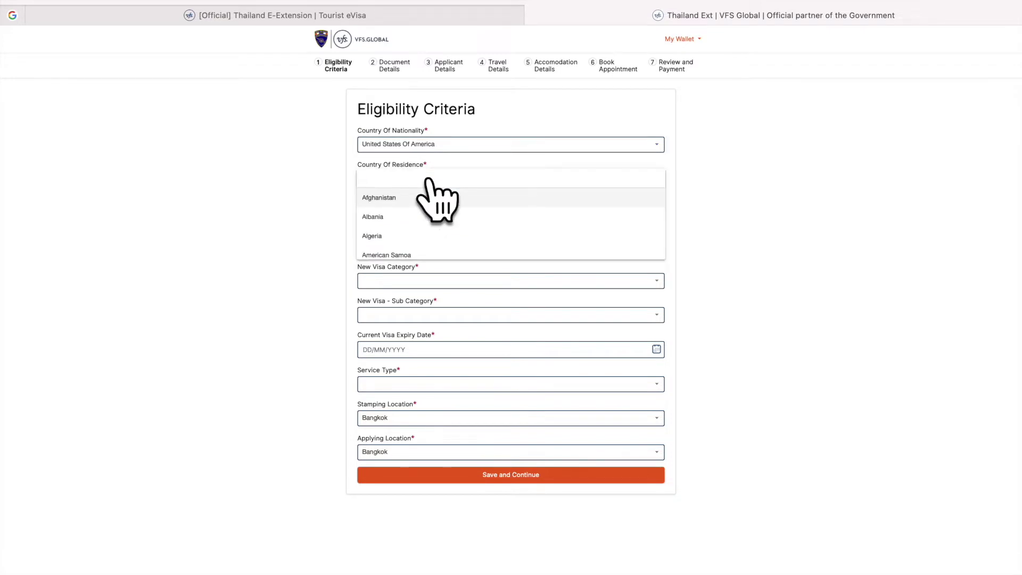
Set the country of residence to United States Of America
text(unit)
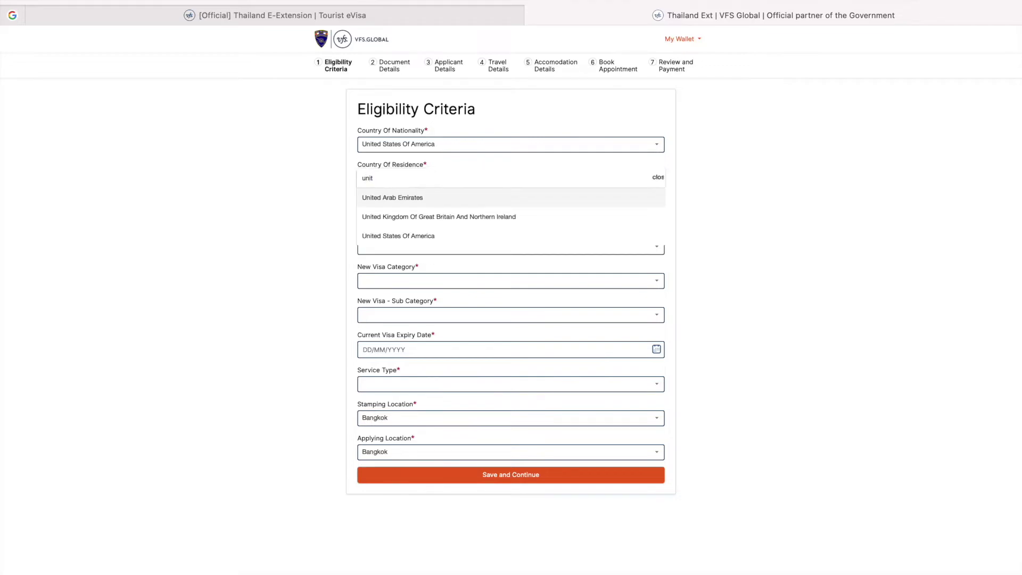
click(421, 236)
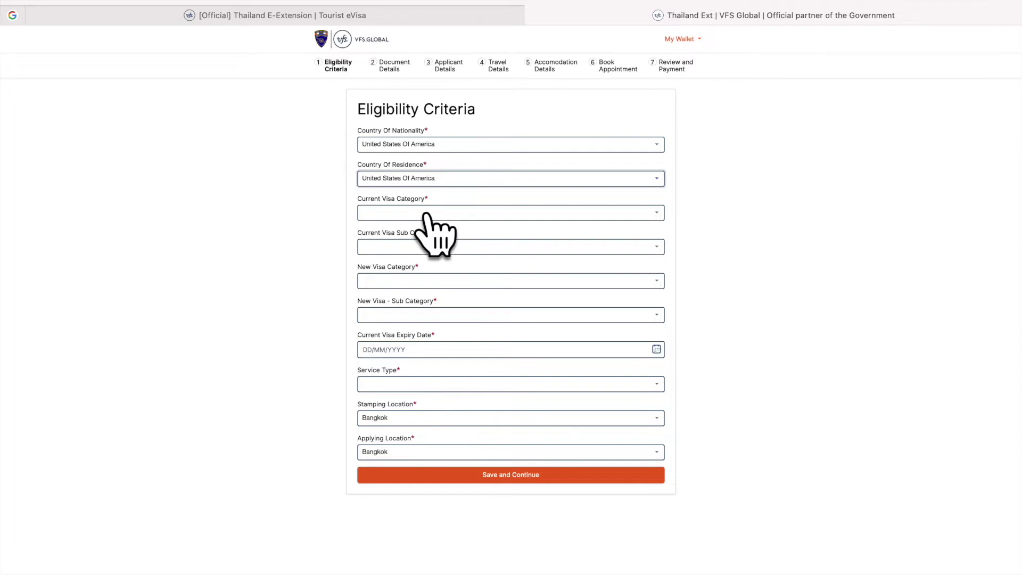
Set the current visa category to Exemption Visa and look at the available current visa sub categories
click(425, 214)
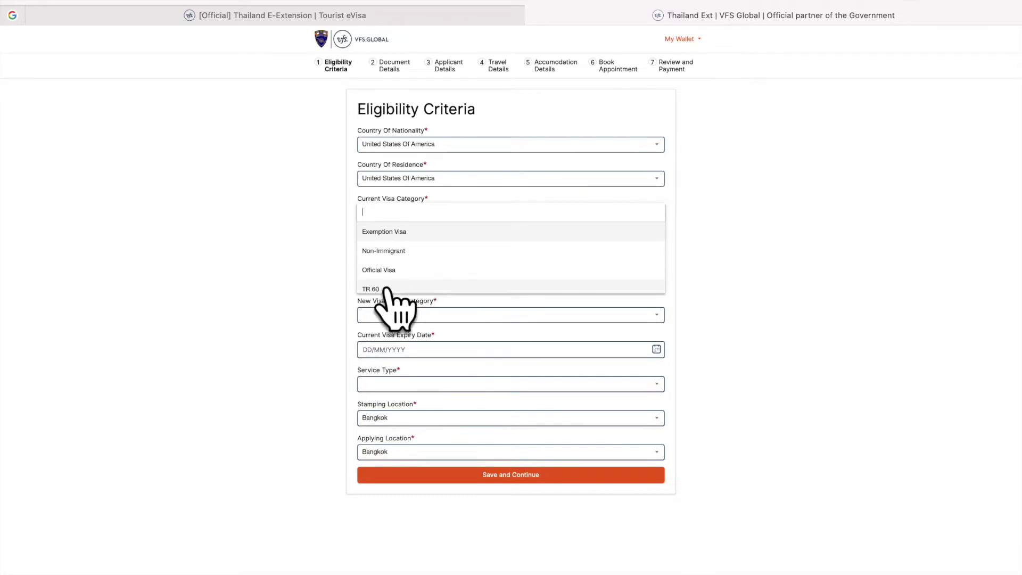
click(392, 233)
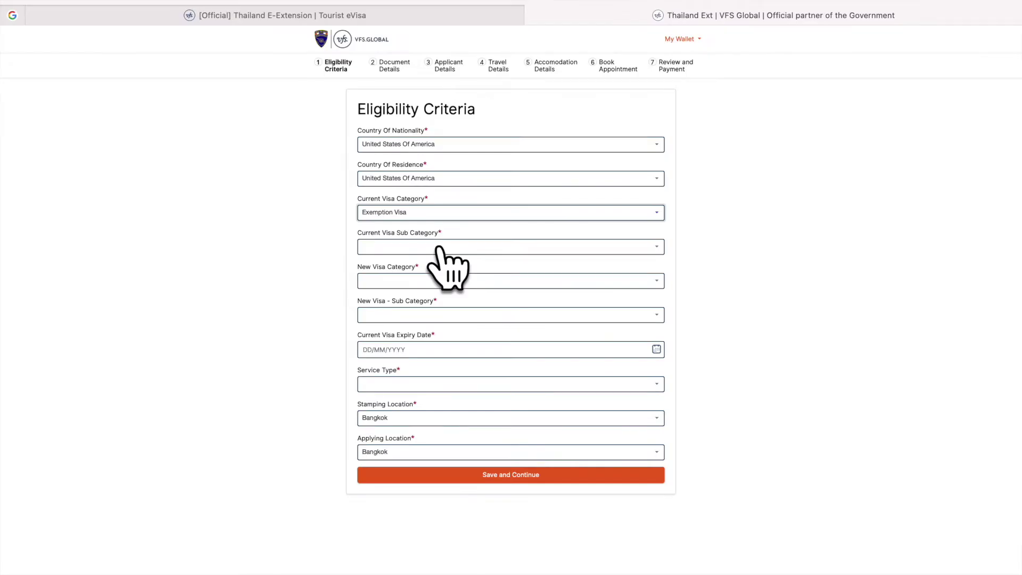
click(438, 247)
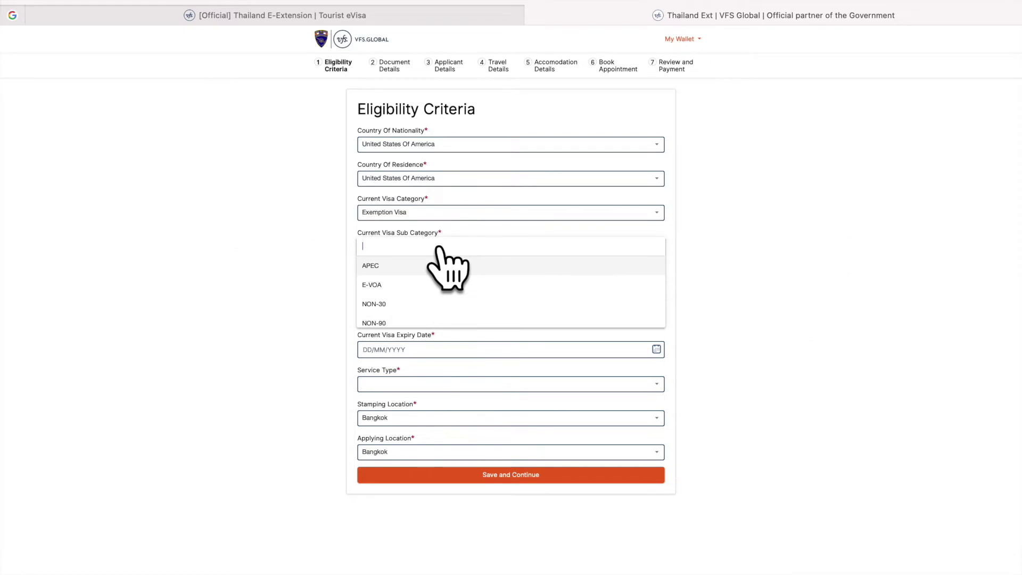
click(434, 216)
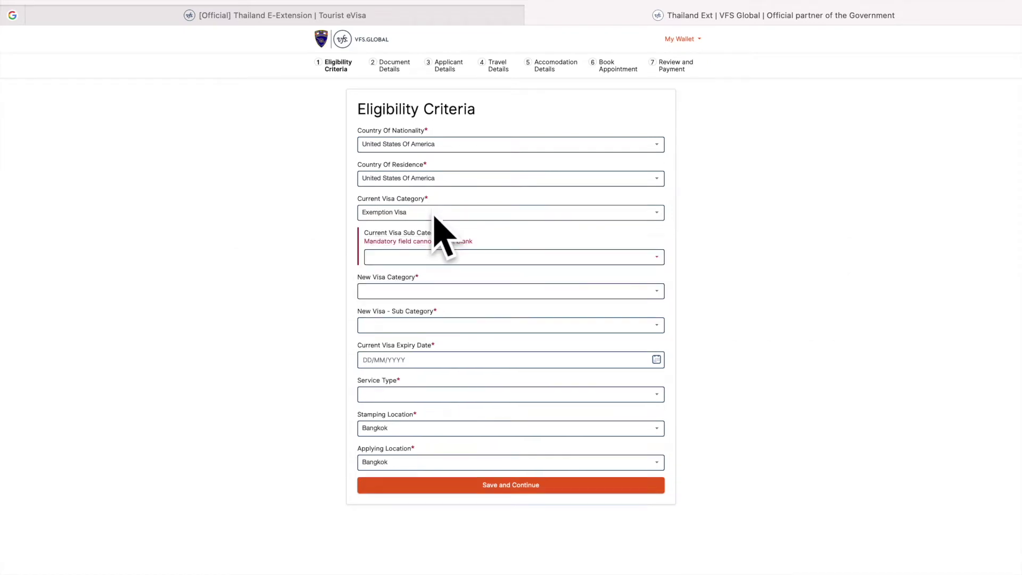
Set the current visa category to TR 60 and the new visa category to Tourism
click(400, 213)
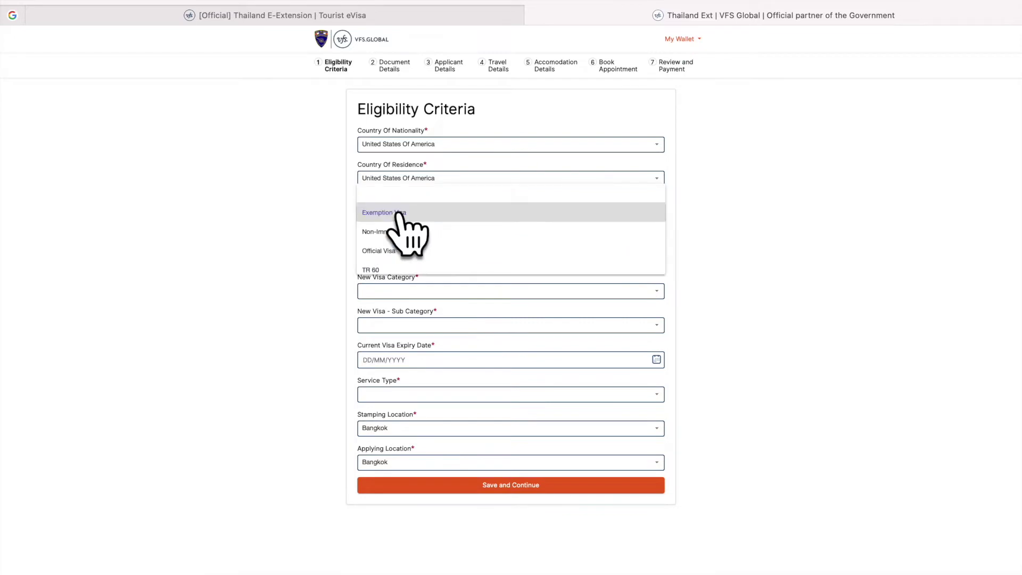
click(368, 266)
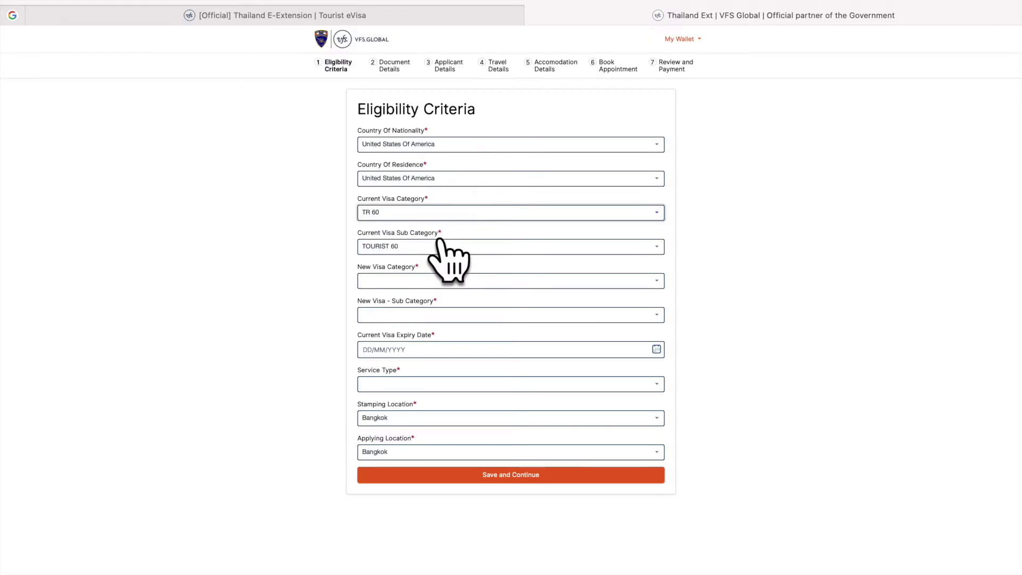
click(447, 281)
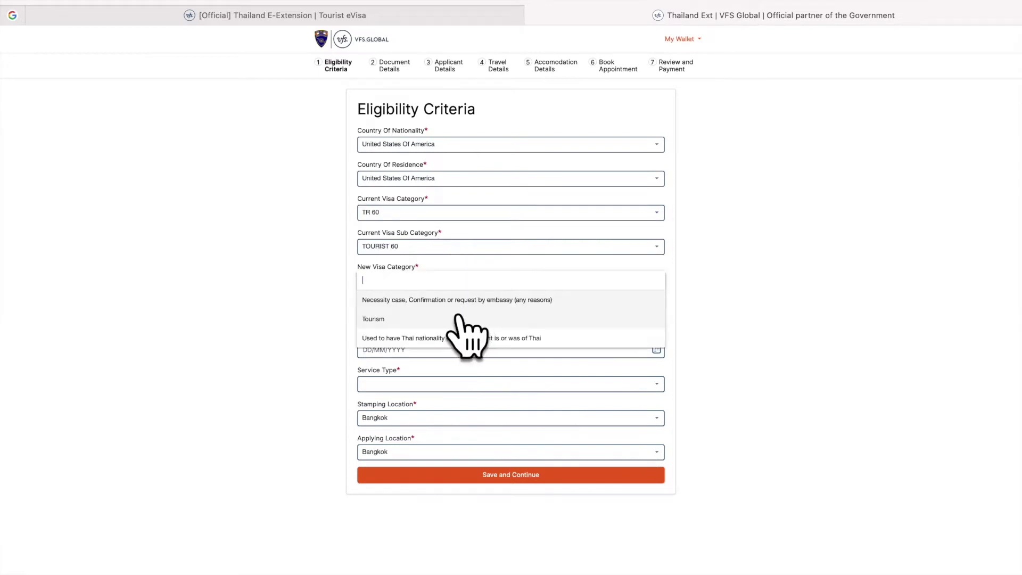
click(376, 318)
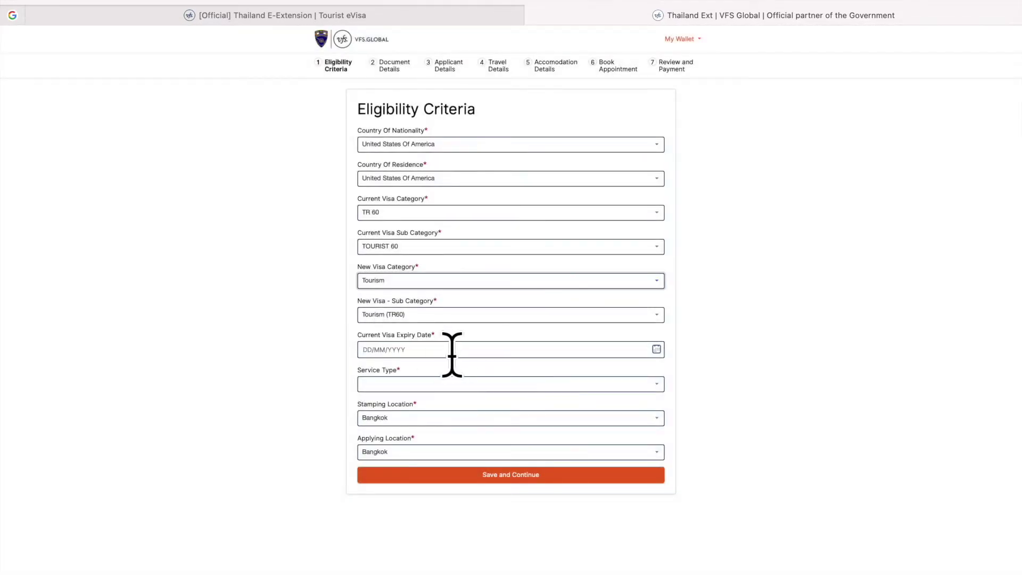
Set the current visa expiry date to 04/01/2023, then save the eligibility criteria and continue to the document upload
click(452, 353)
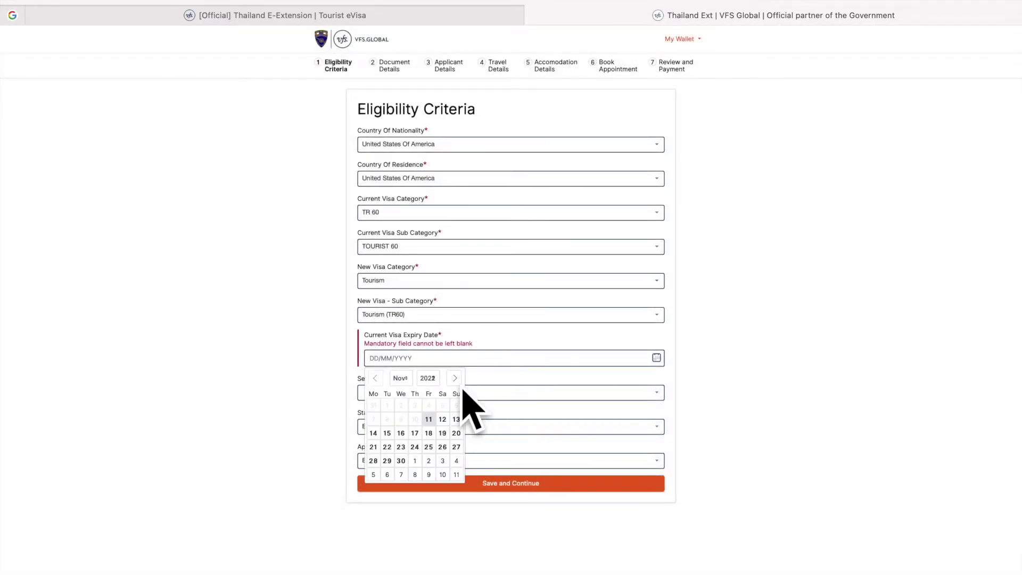
click(455, 378)
click(455, 378)
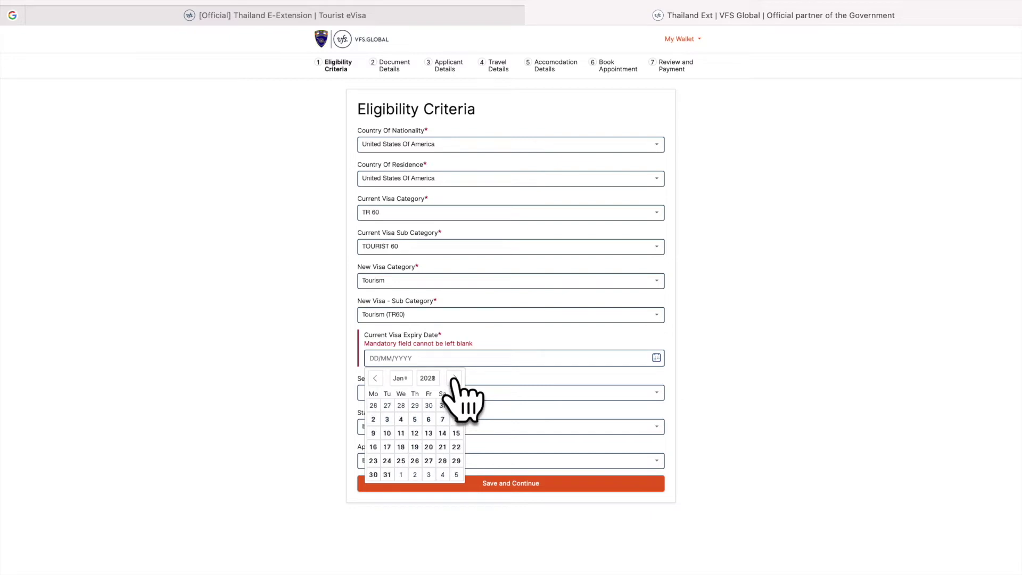
click(400, 420)
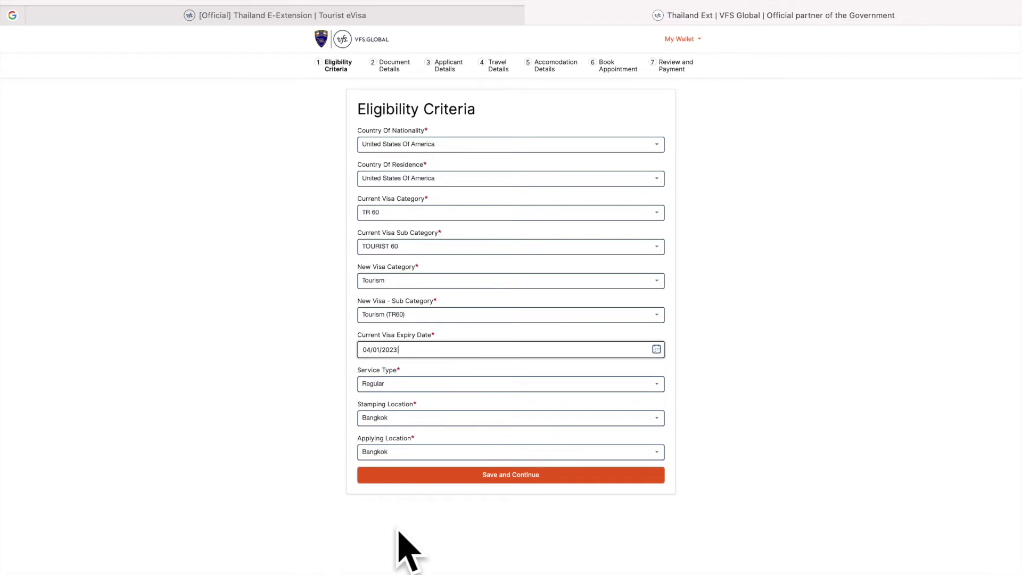
click(508, 476)
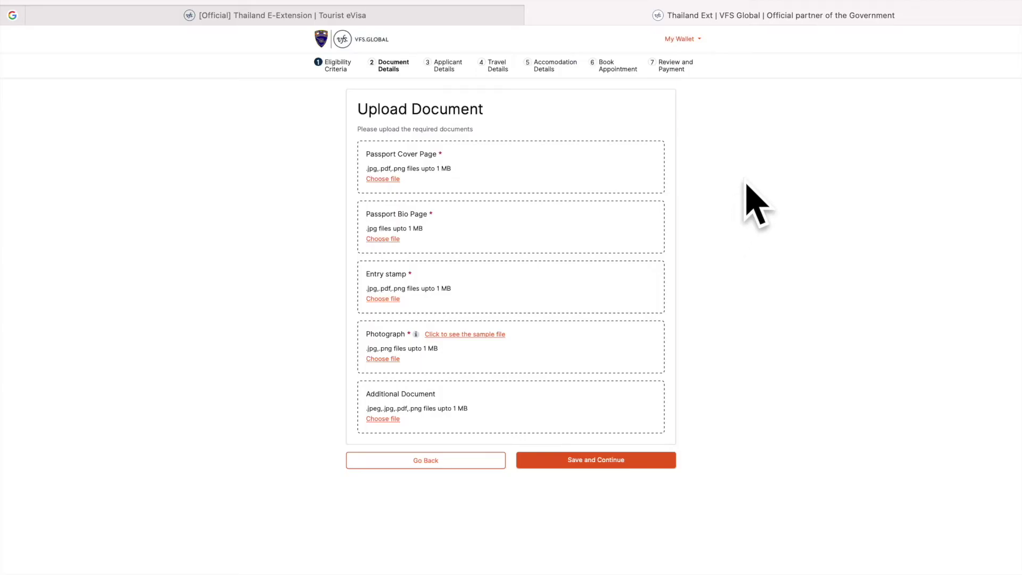
Upload PassportCoverSmall.JPG as the passport cover page and dummyPassportPic.jpg as the passport bio page
click(377, 180)
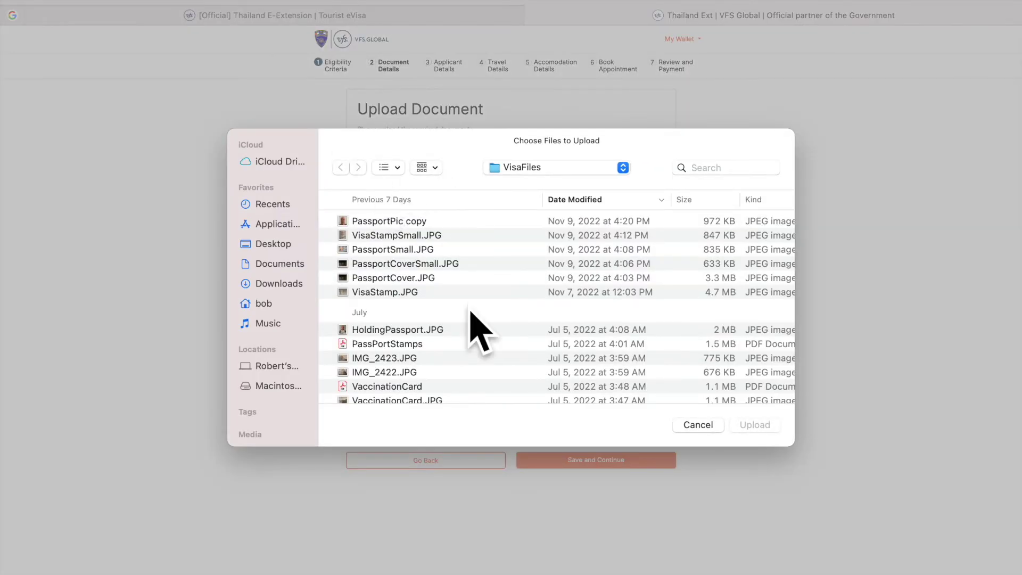
click(395, 264)
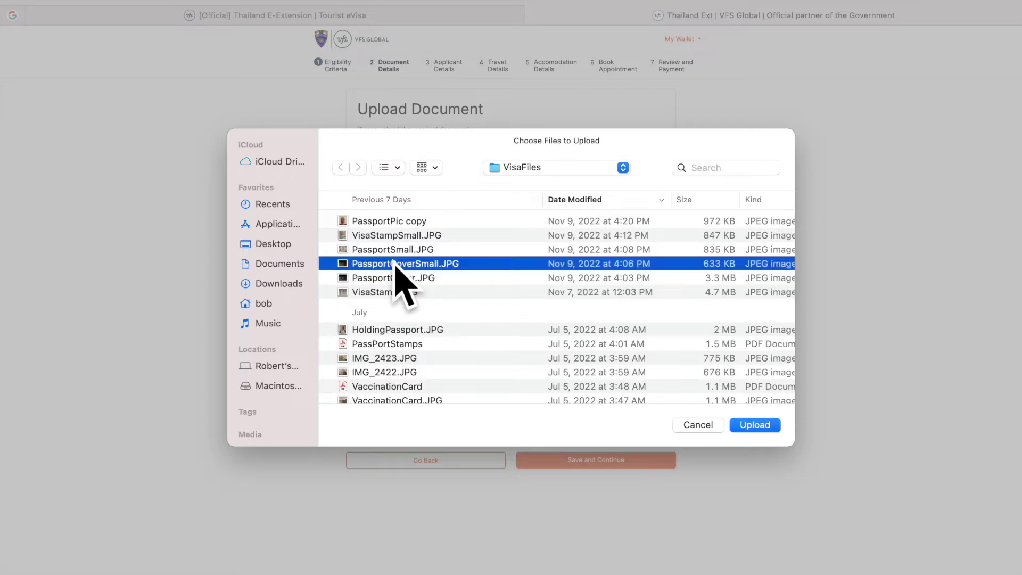
click(766, 426)
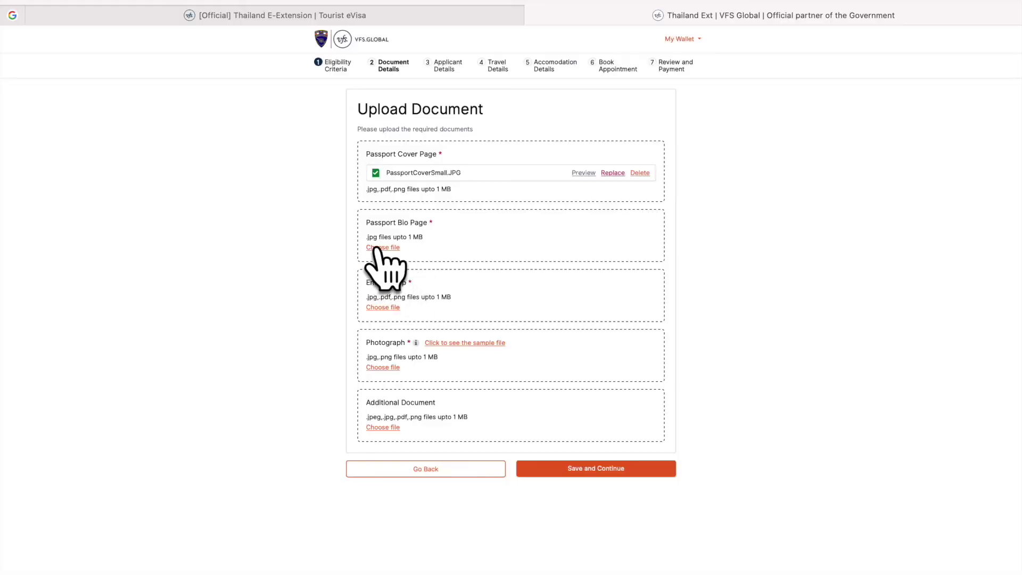
click(379, 248)
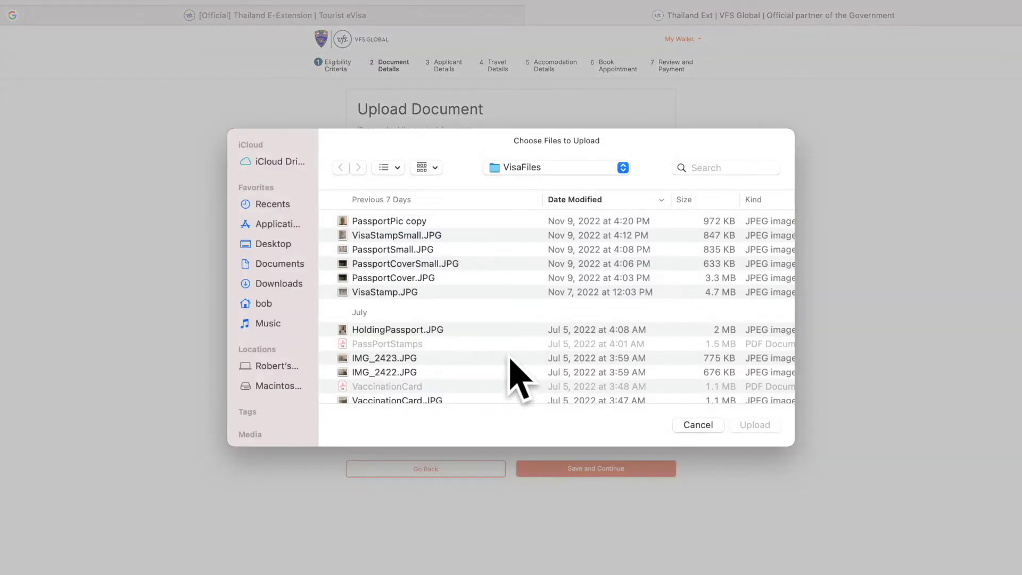
text(dummy)
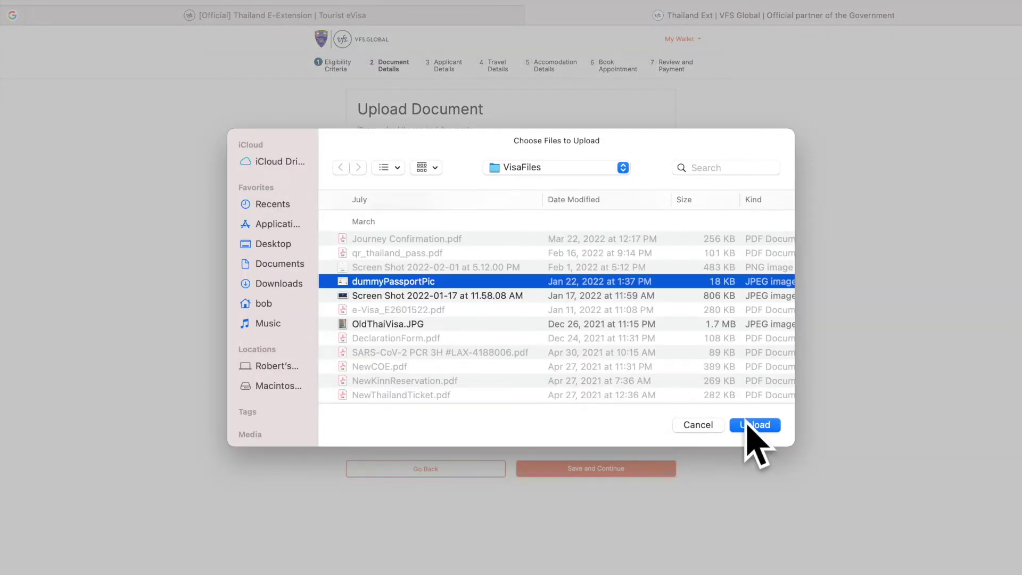
click(748, 423)
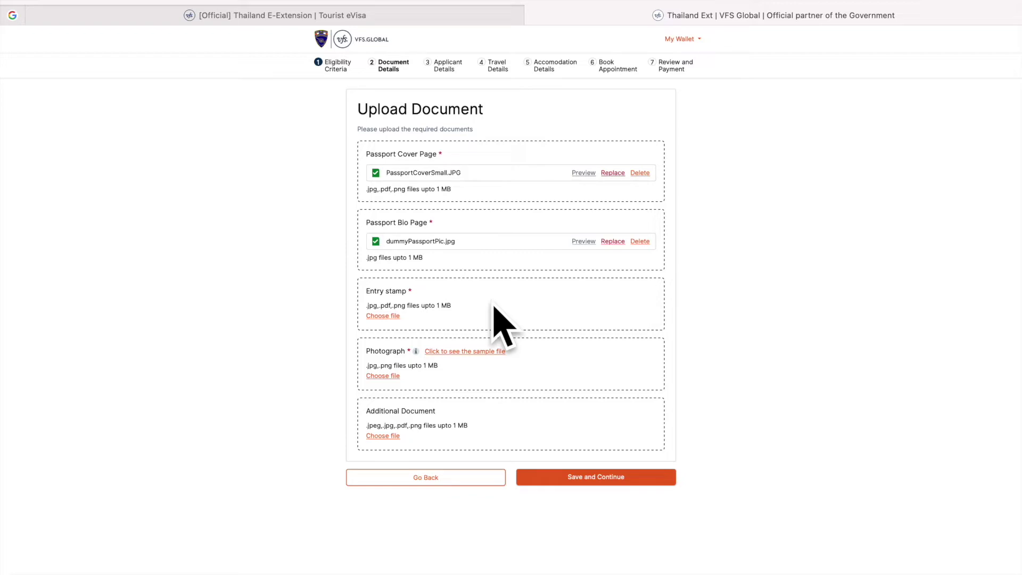
Upload VisaStampSmall.JPG as the entry stamp and PassportPic copy.jpg as the photograph
click(383, 316)
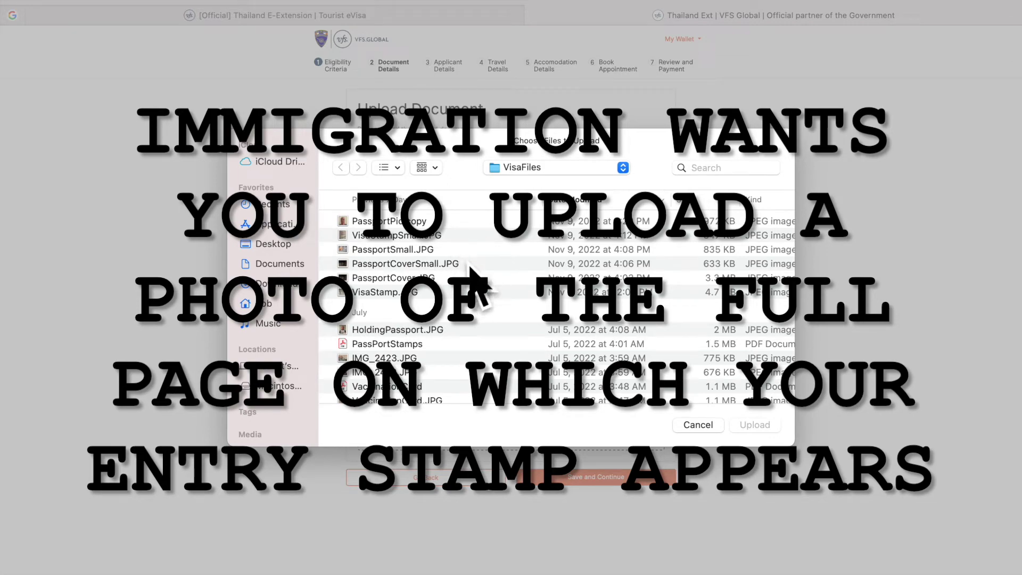
click(481, 236)
click(751, 423)
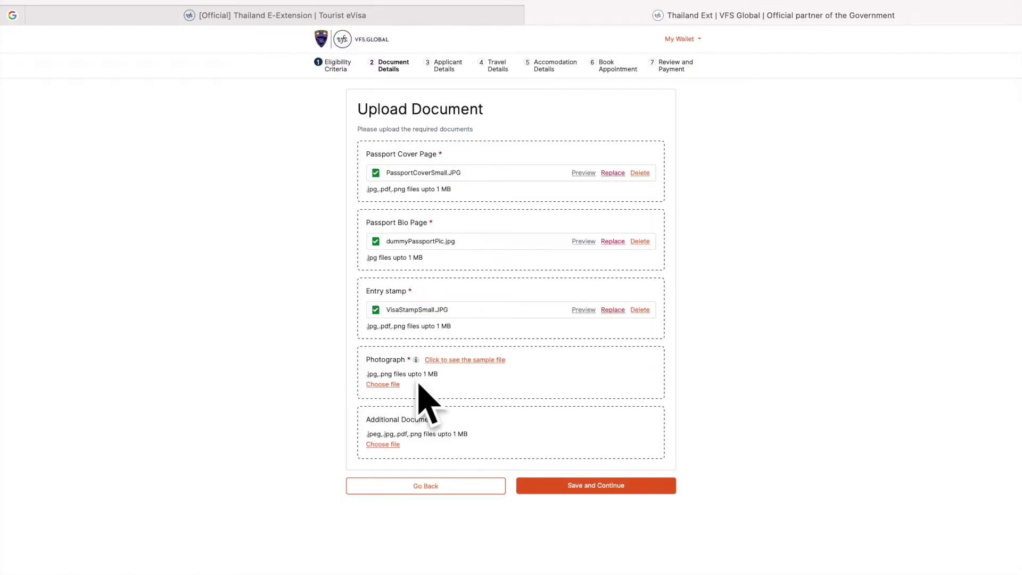
click(374, 385)
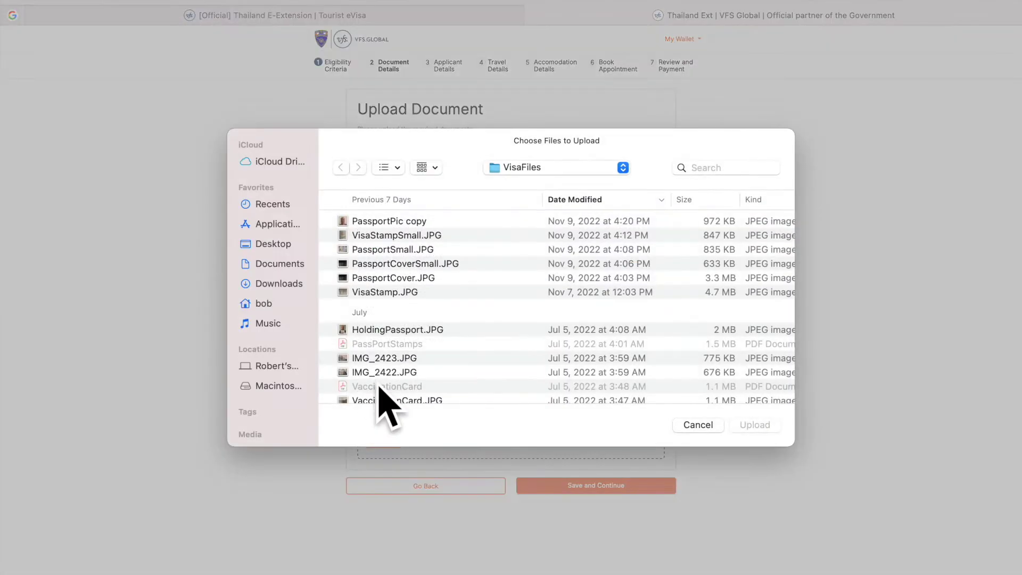
click(377, 220)
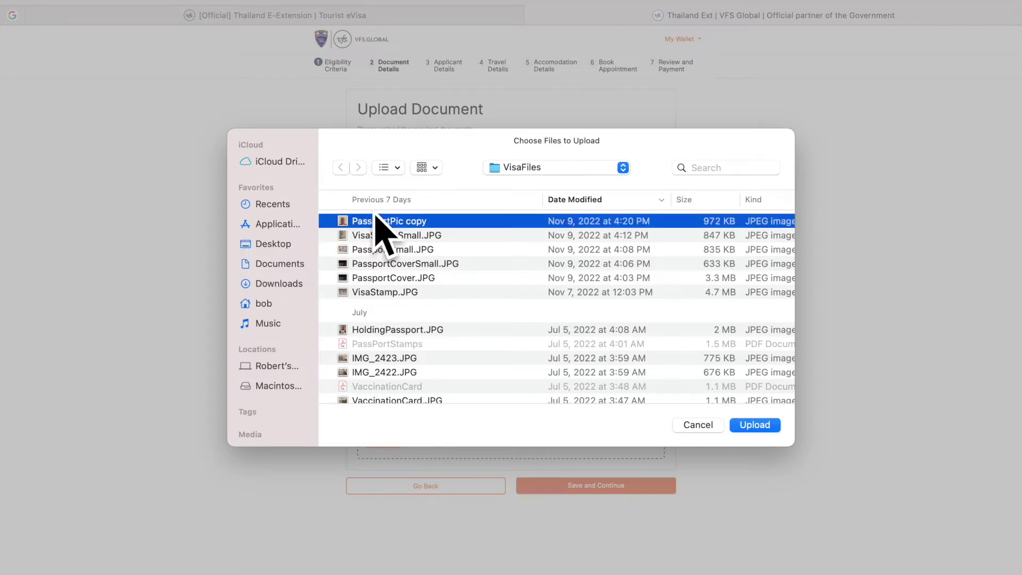
click(757, 426)
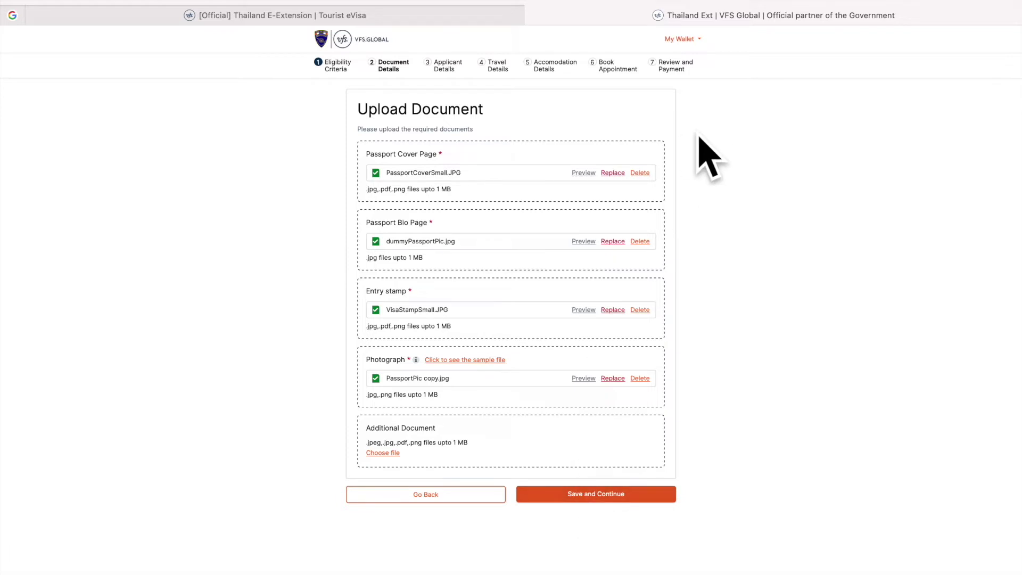
Preview the uploaded passport cover page and passport bio page to check both images
click(584, 173)
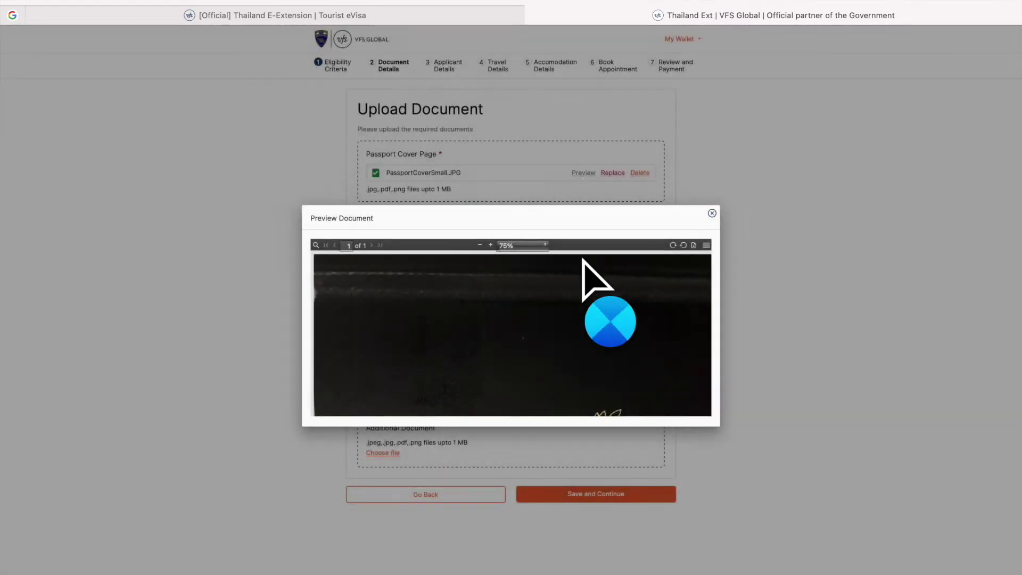
scroll(578, 349, down, 10)
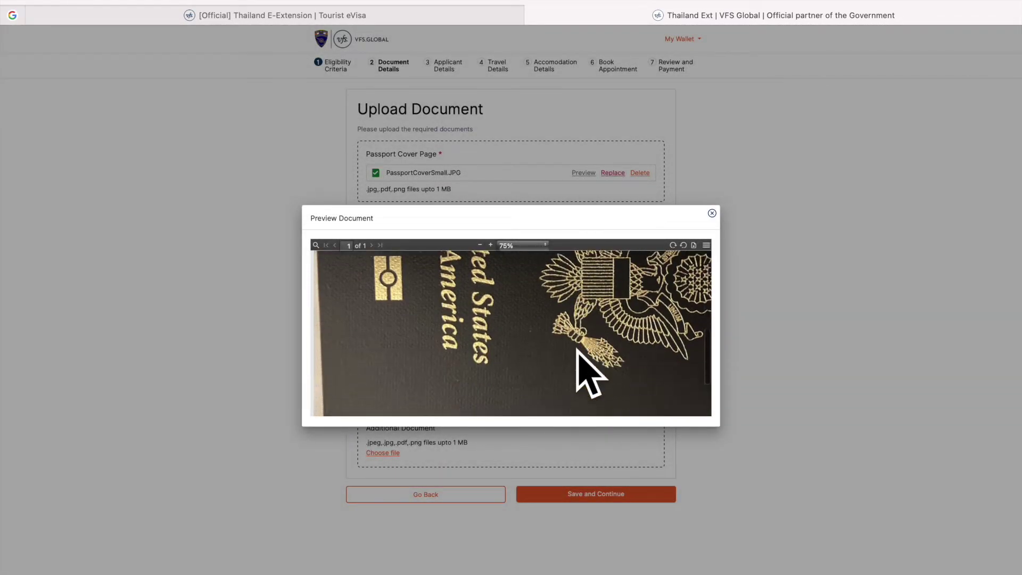
scroll(583, 383, up, 10)
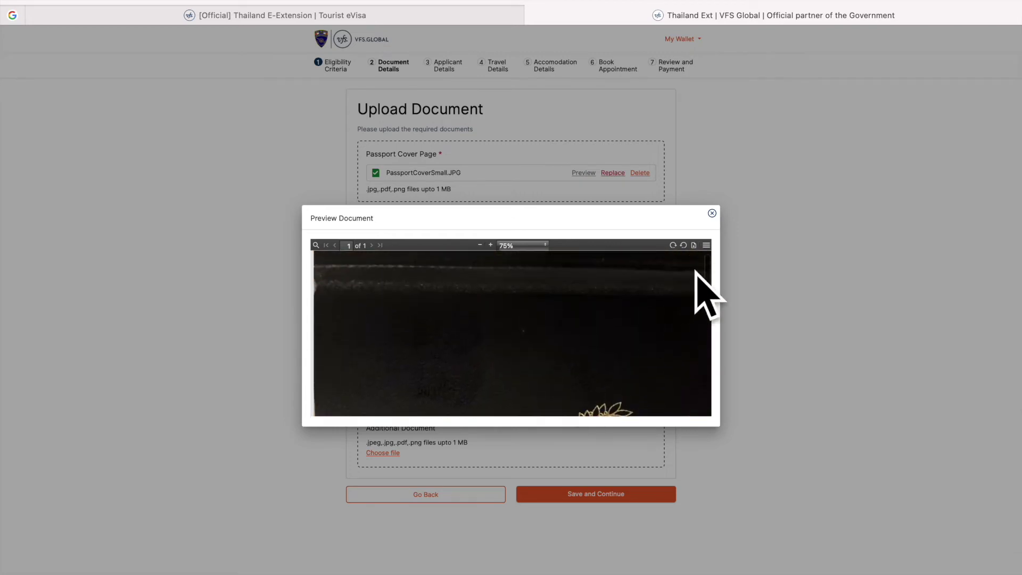
click(712, 214)
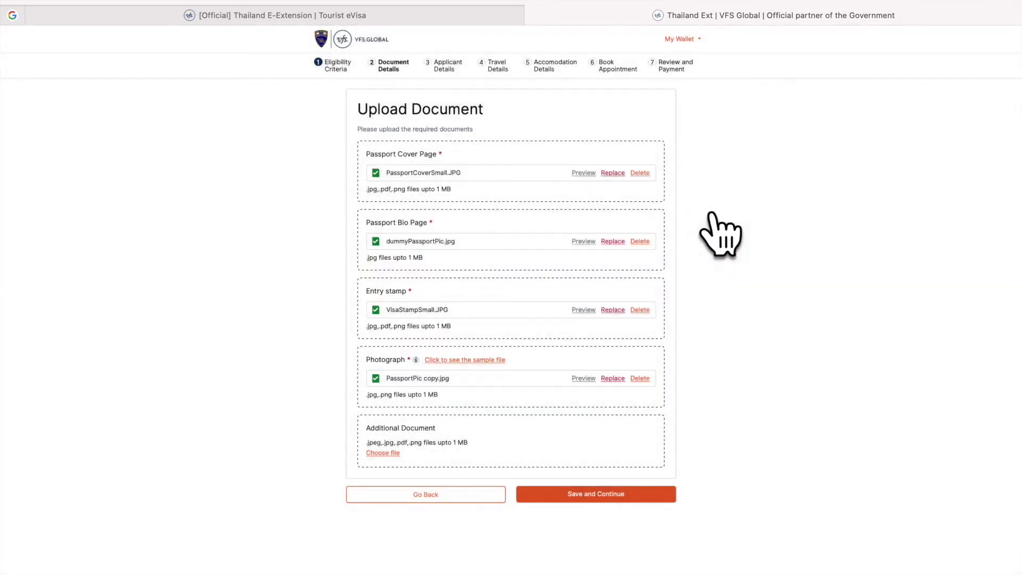
click(581, 243)
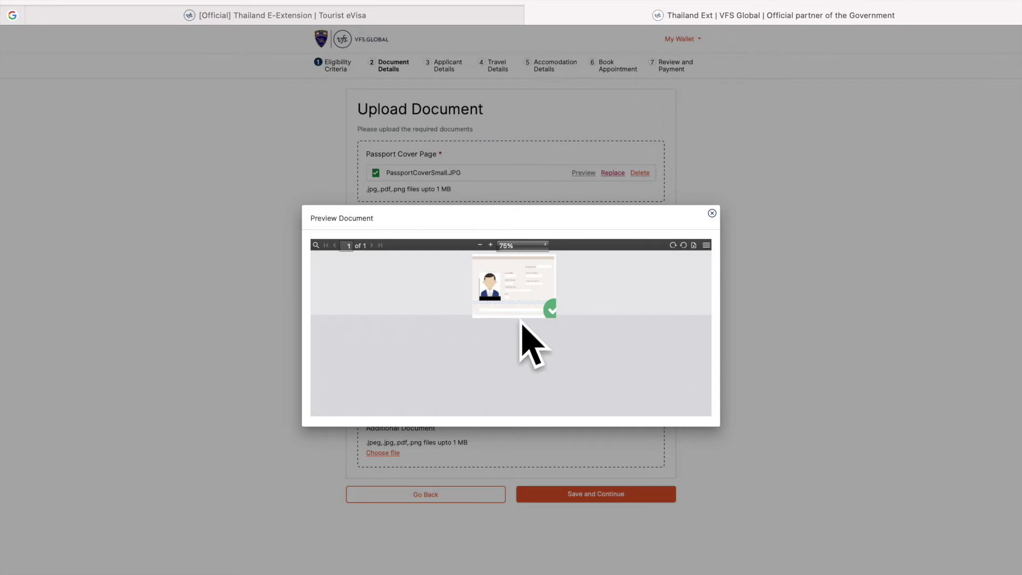
click(711, 214)
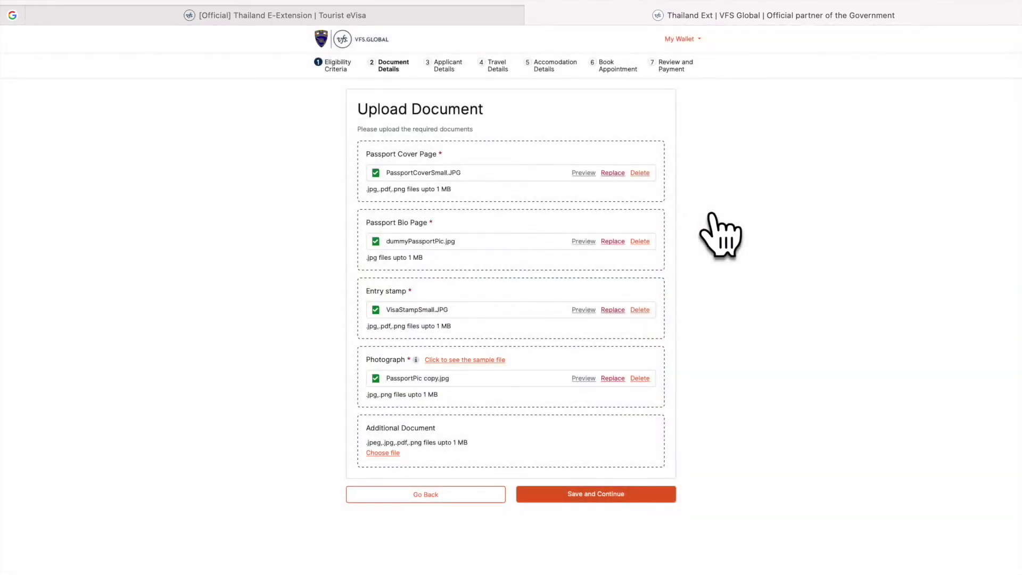
Preview the uploaded entry stamp and photograph to check that both images are correct
click(579, 311)
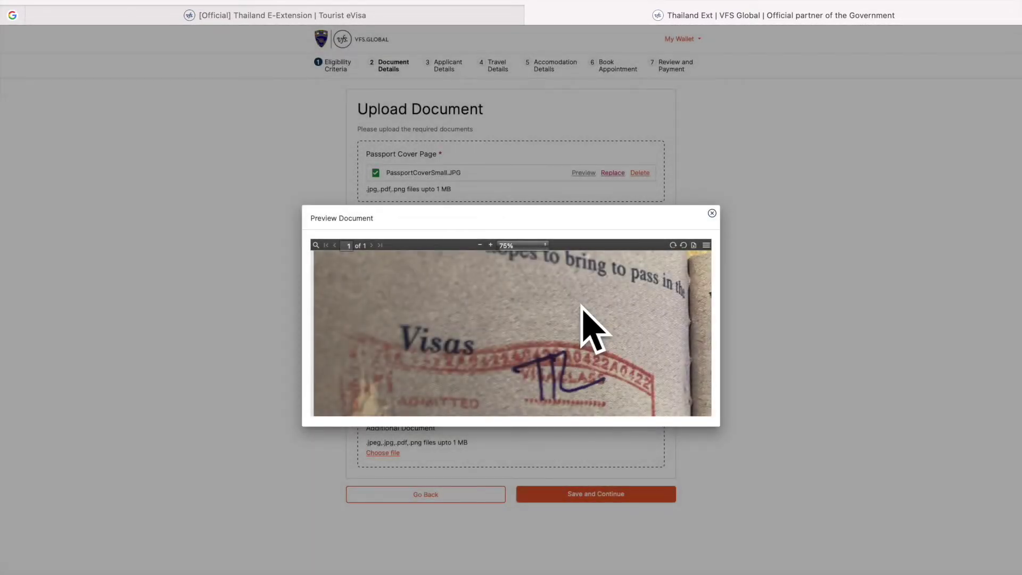
click(712, 213)
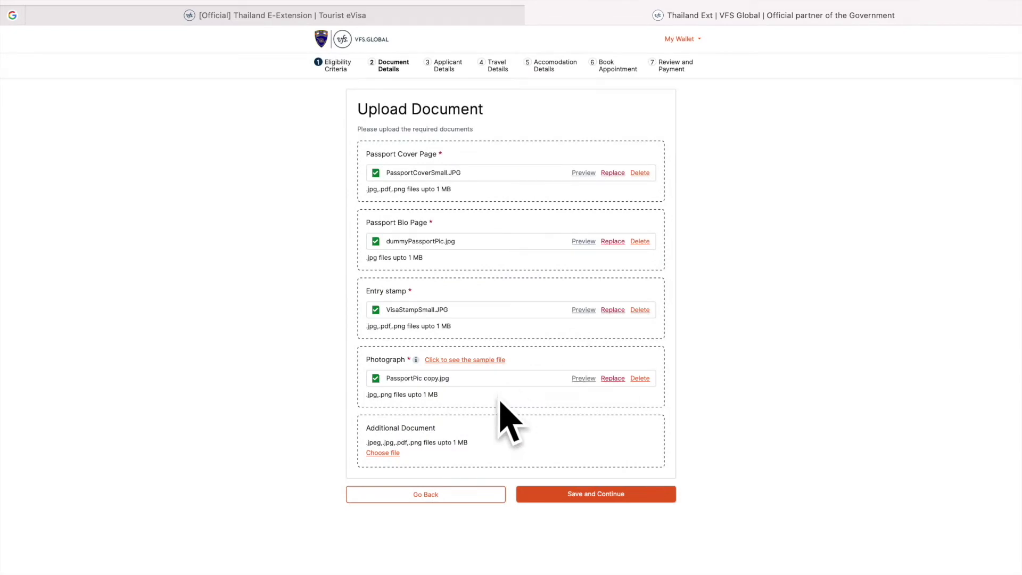
click(580, 378)
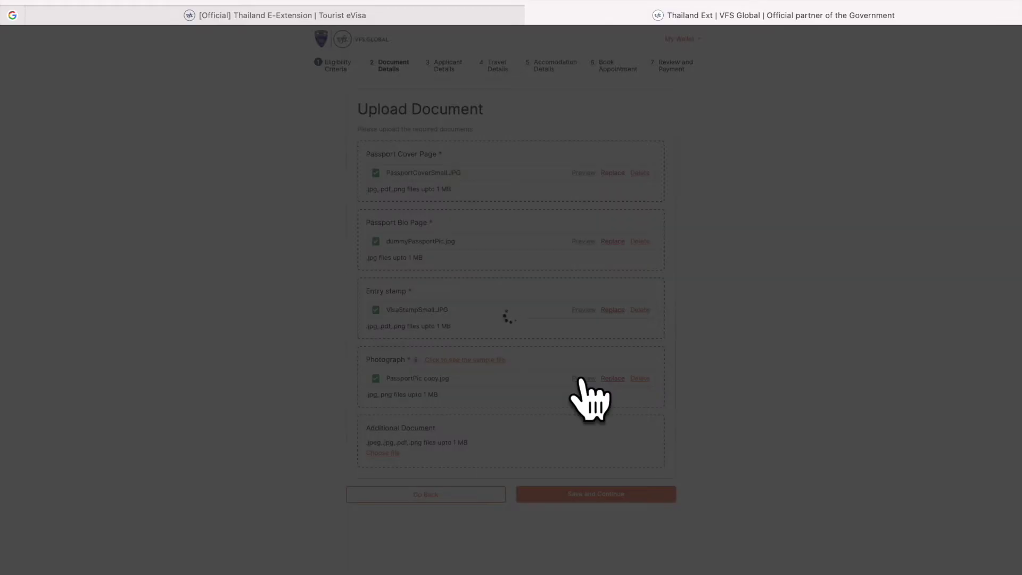
scroll(615, 352, down, 3)
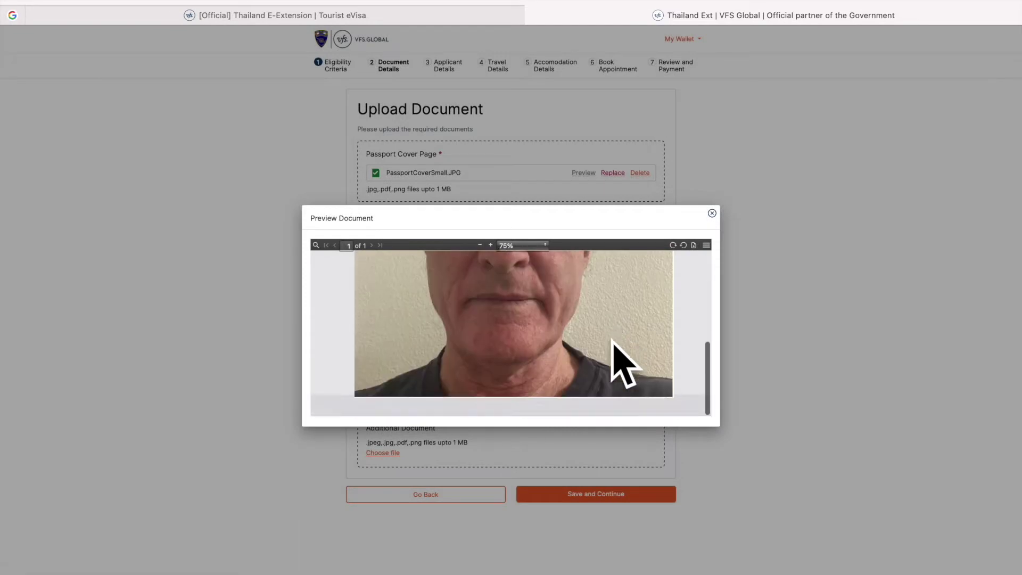
click(711, 213)
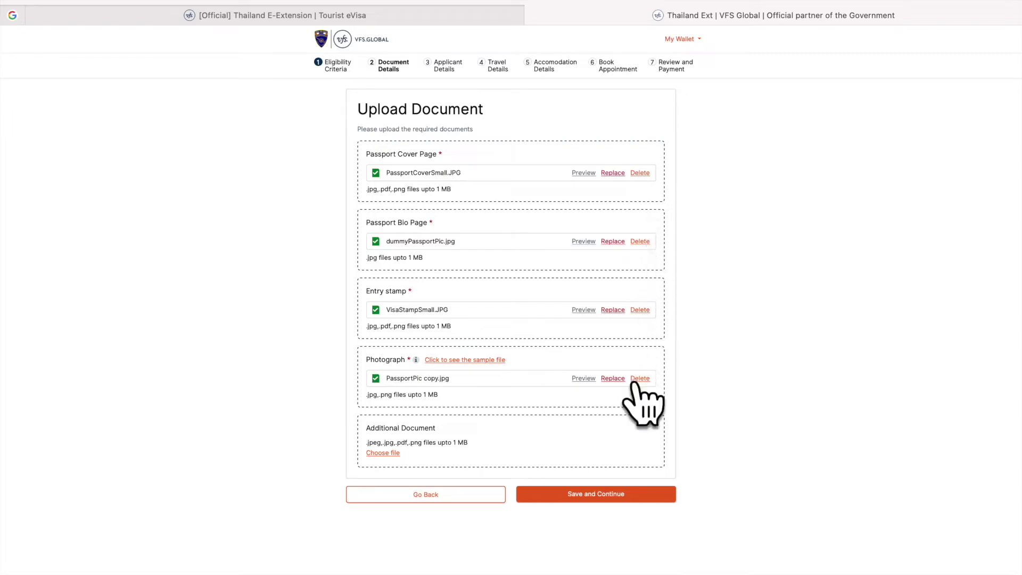
Keep the current passport cover file, then save the uploaded documents and continue to the applicant details
click(613, 174)
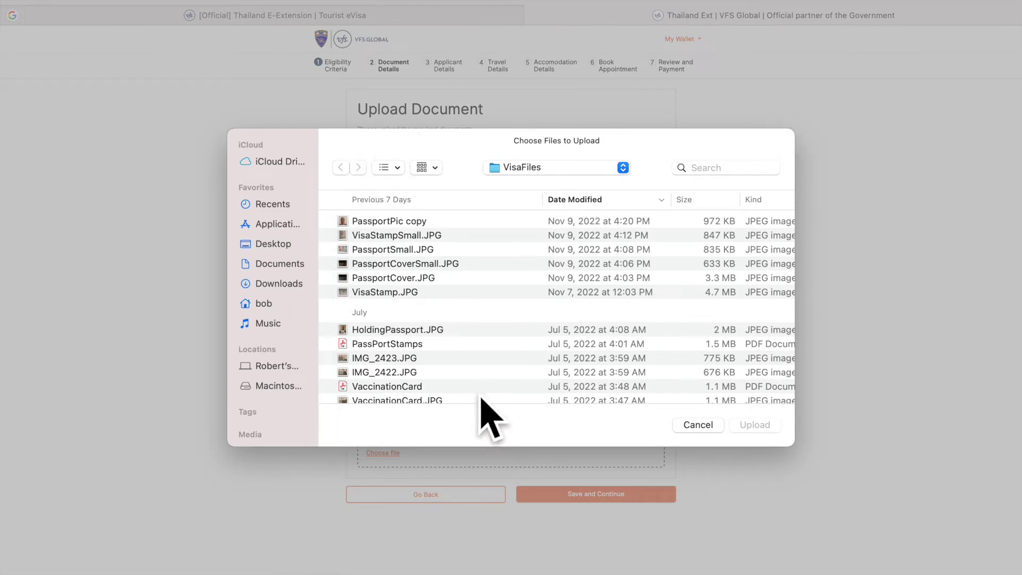
click(699, 425)
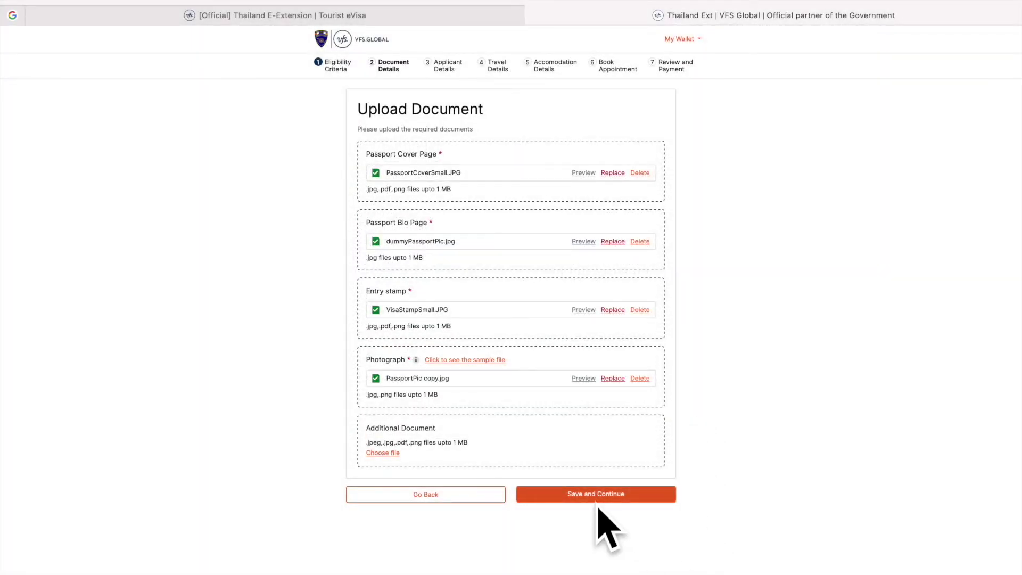
click(590, 495)
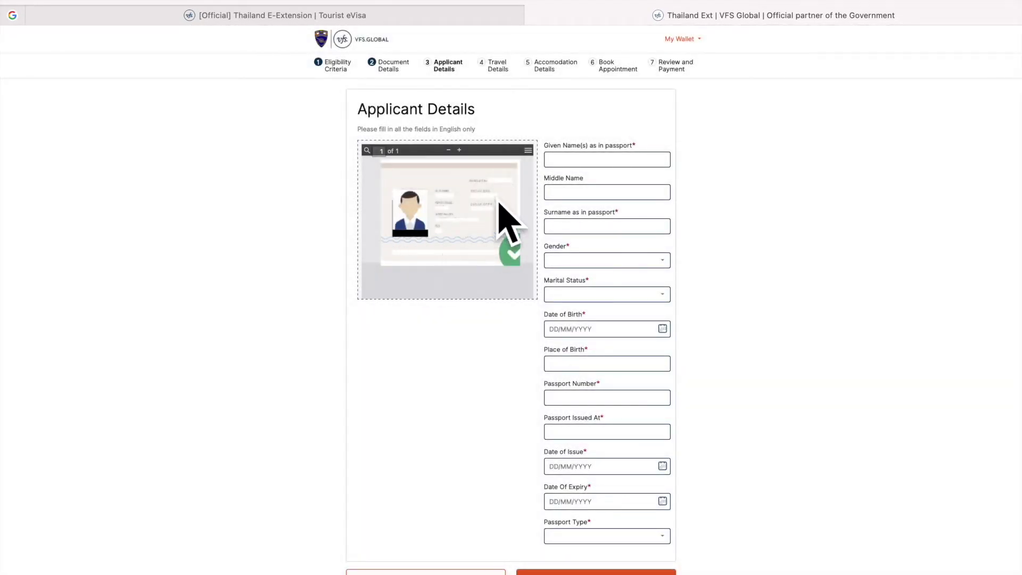
Enter the applicant's given name, middle name and surname as in the passport
click(612, 159)
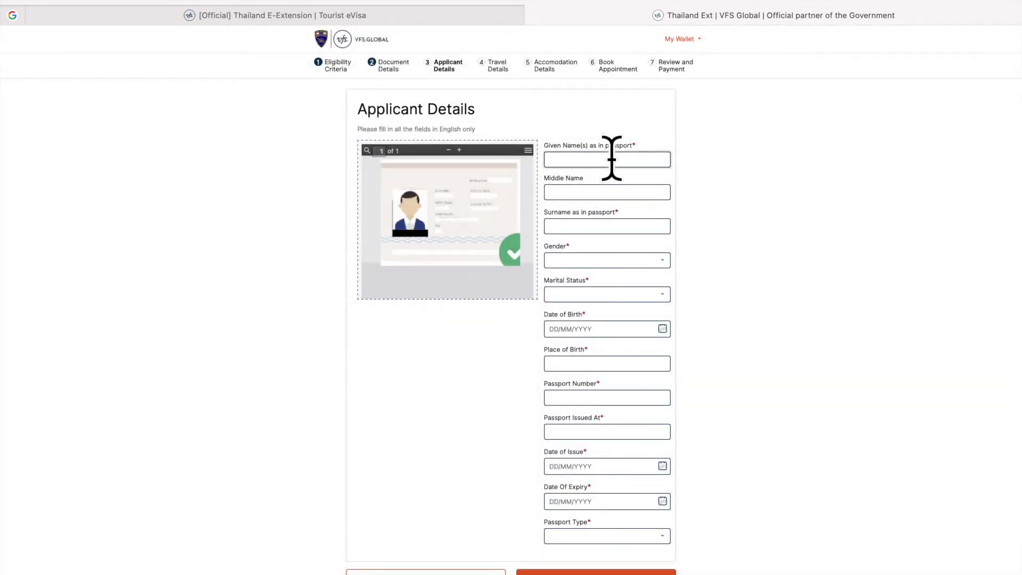
text(JOHN)
click(615, 191)
text(PAUL)
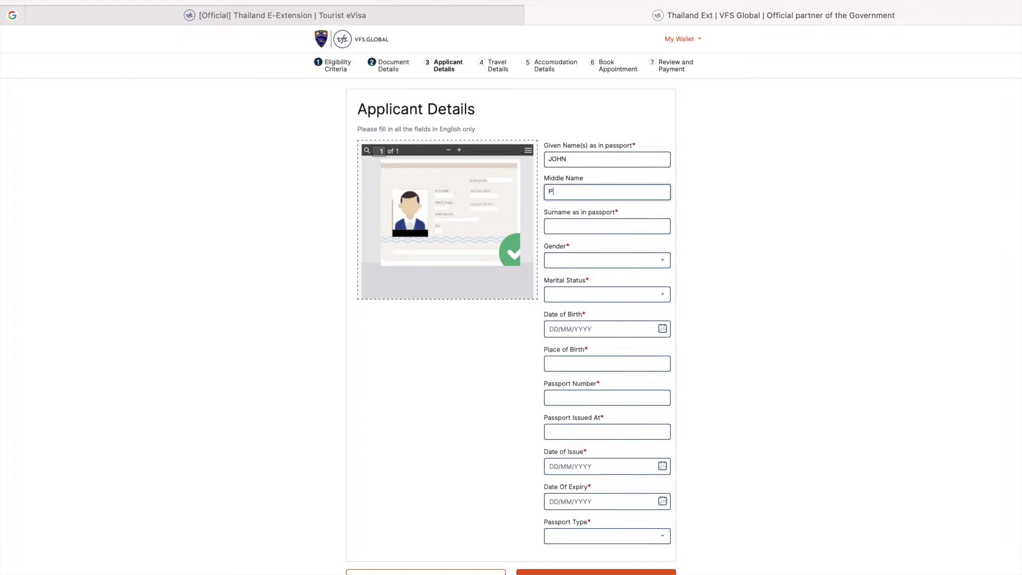
click(613, 219)
text(SMITH)
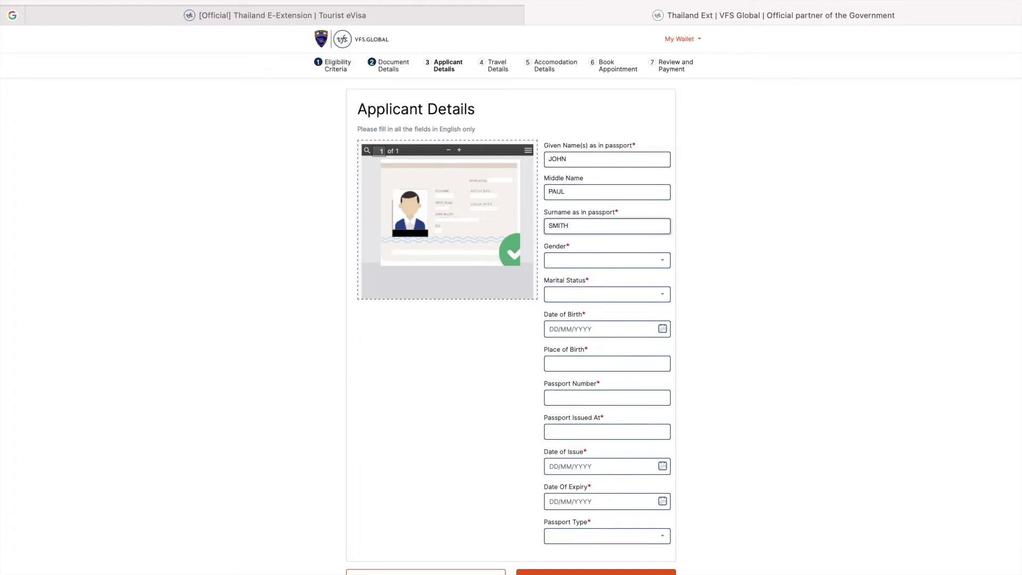
Set the applicant's gender to Male and the marital status to Single
click(611, 263)
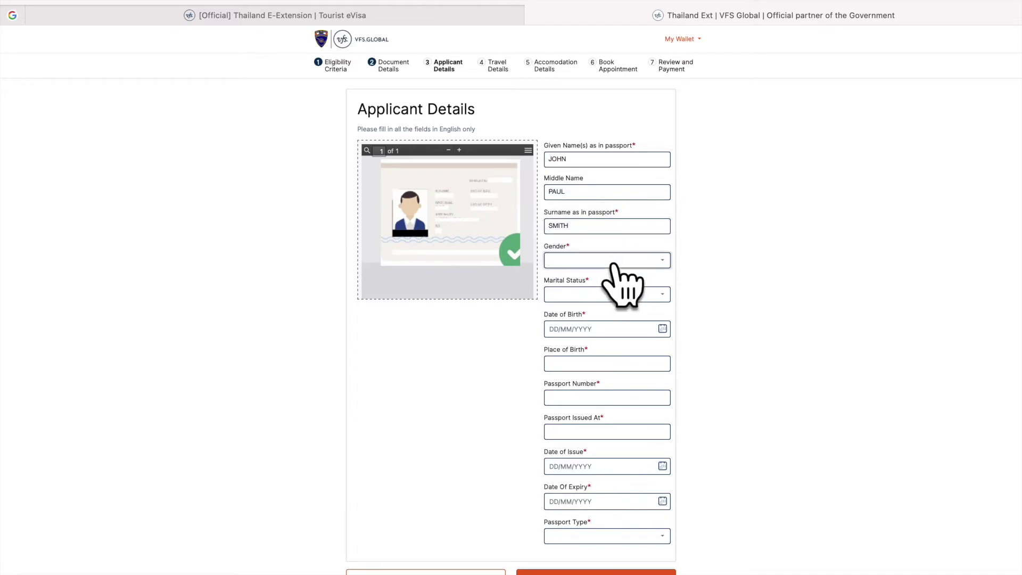
click(566, 299)
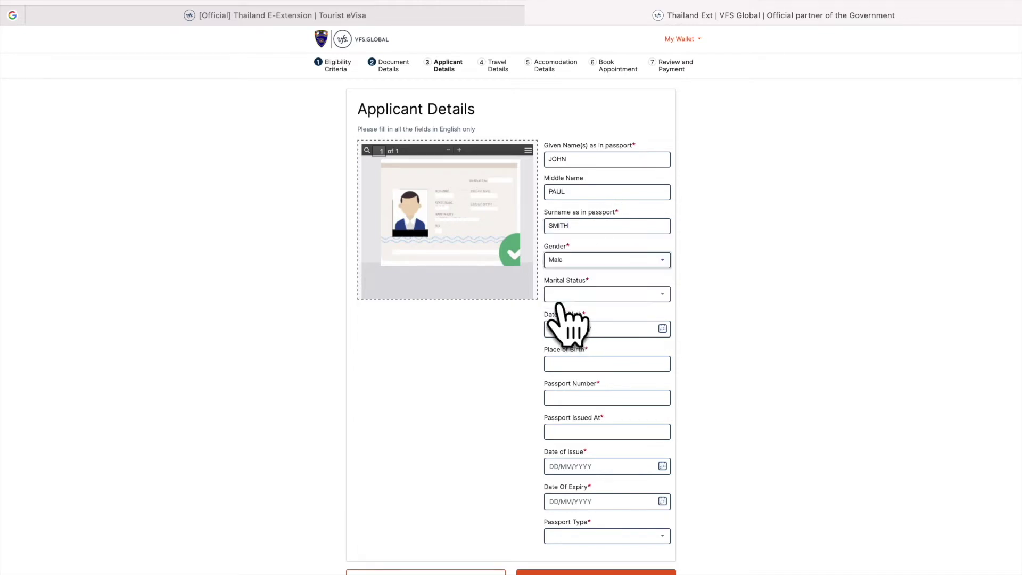
click(590, 296)
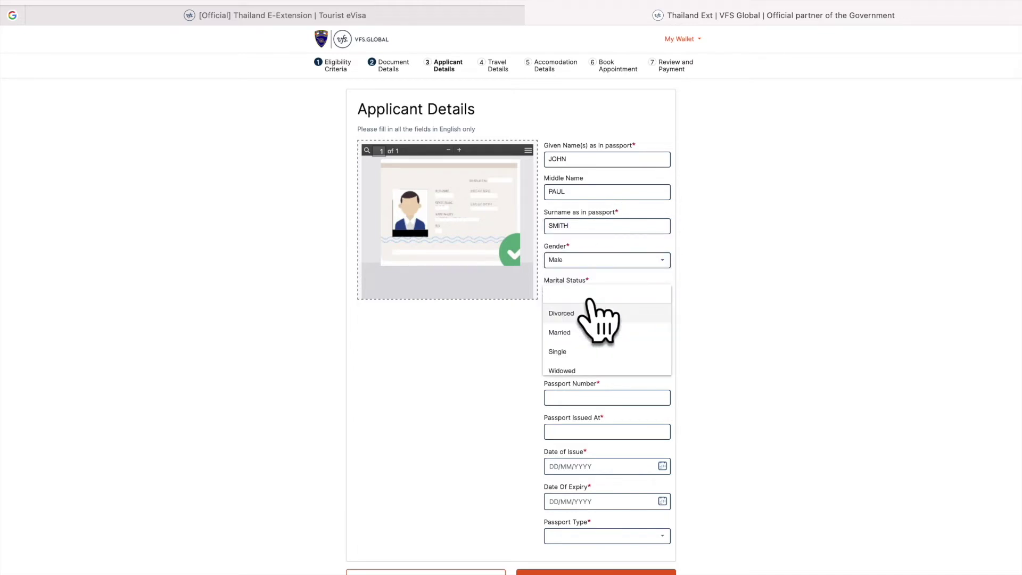
click(565, 353)
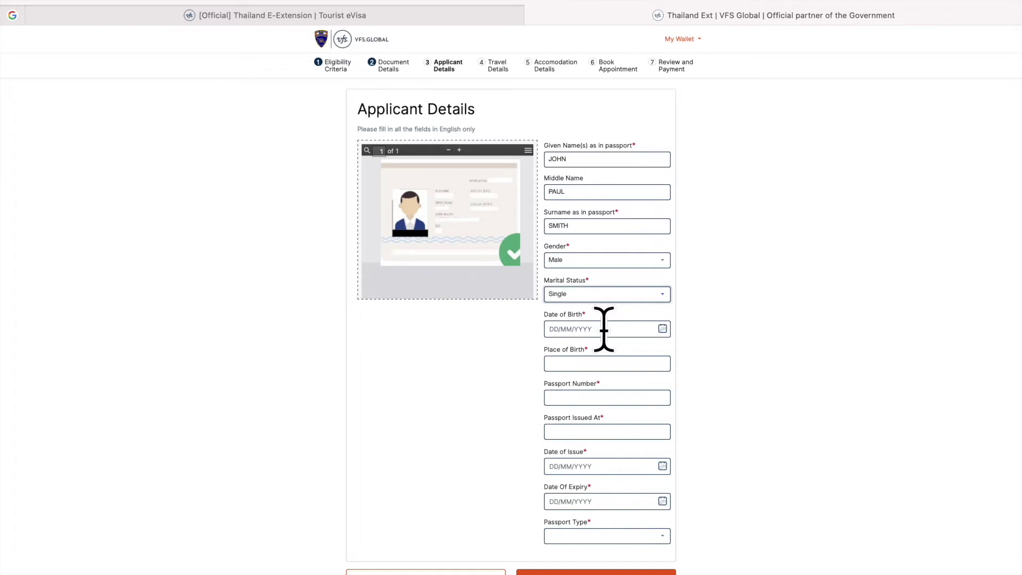
Enter the applicant's date of birth and set the place of birth to USA
click(605, 329)
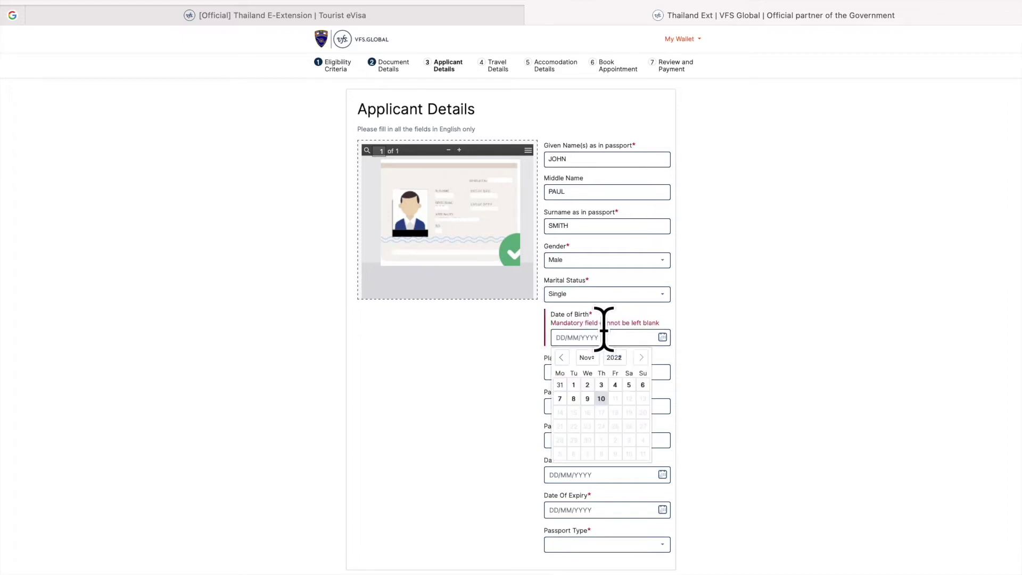
click(604, 329)
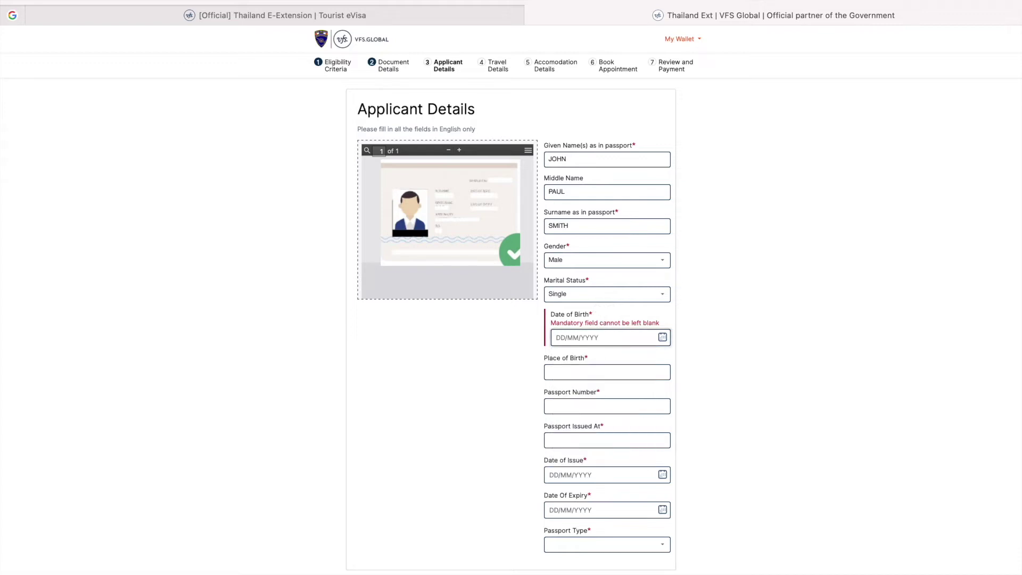
text(20/)
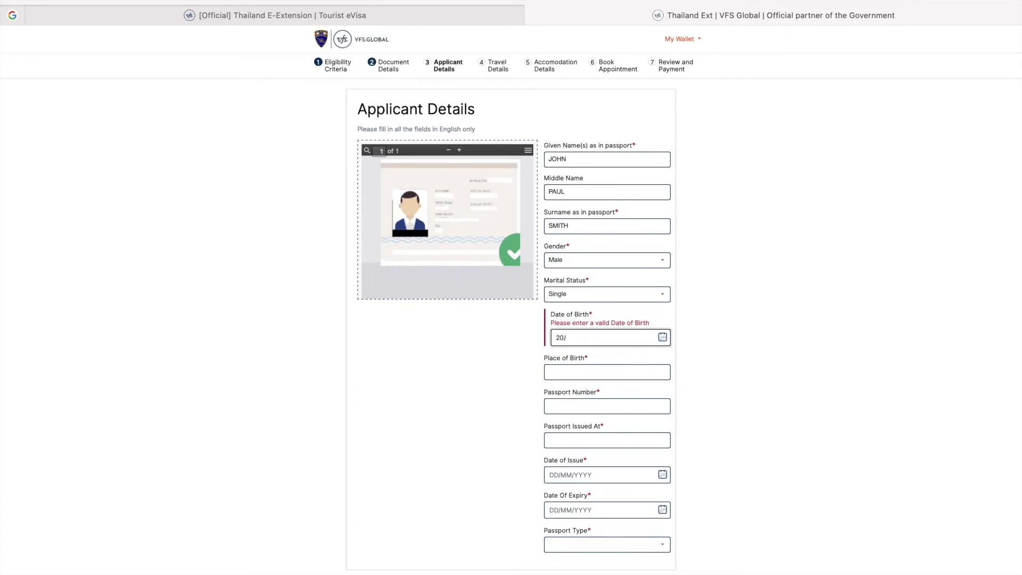
text(05/1)
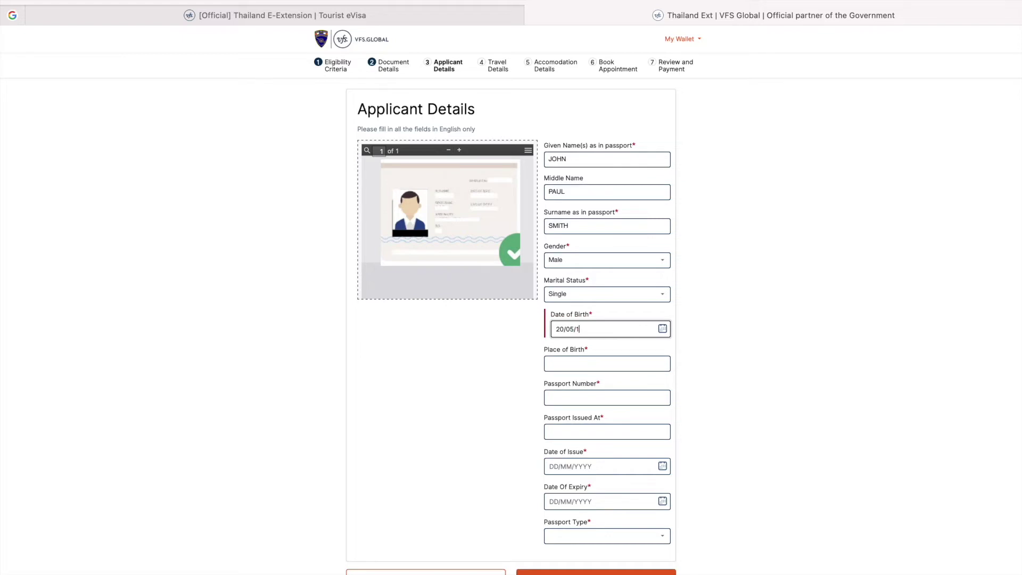
text(953)
click(598, 364)
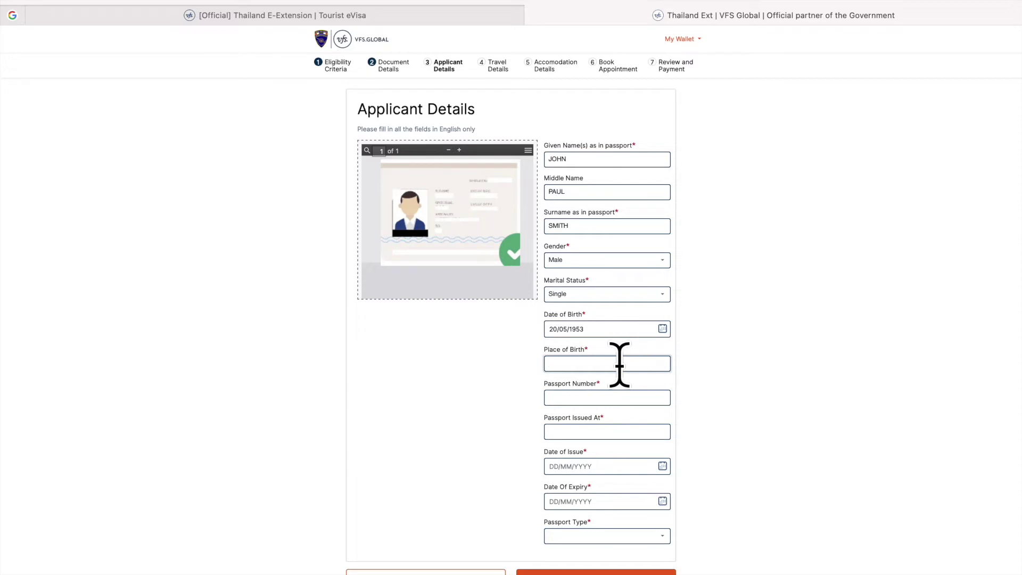
text(USA)
Enter the applicant's passport number and set the passport's place of issue to USA
click(616, 396)
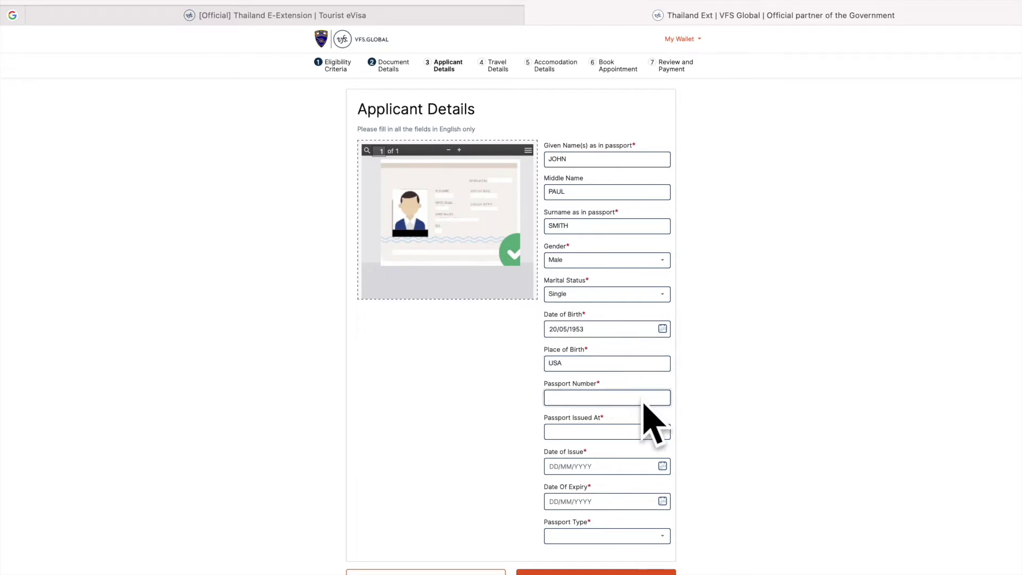
text(123456789)
click(612, 432)
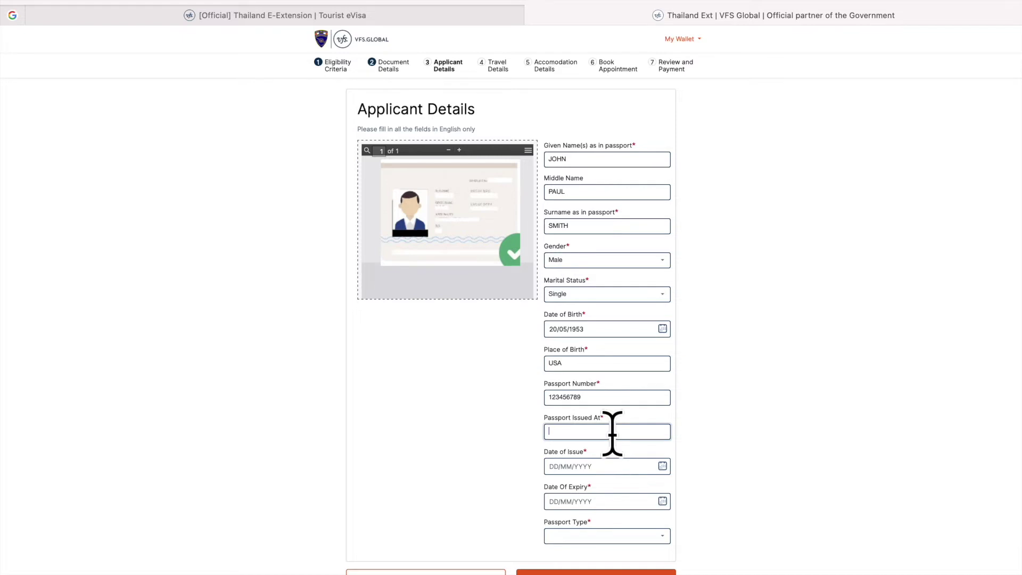
text(USA)
Set the passport's date of issue to 10/06/2020
click(593, 467)
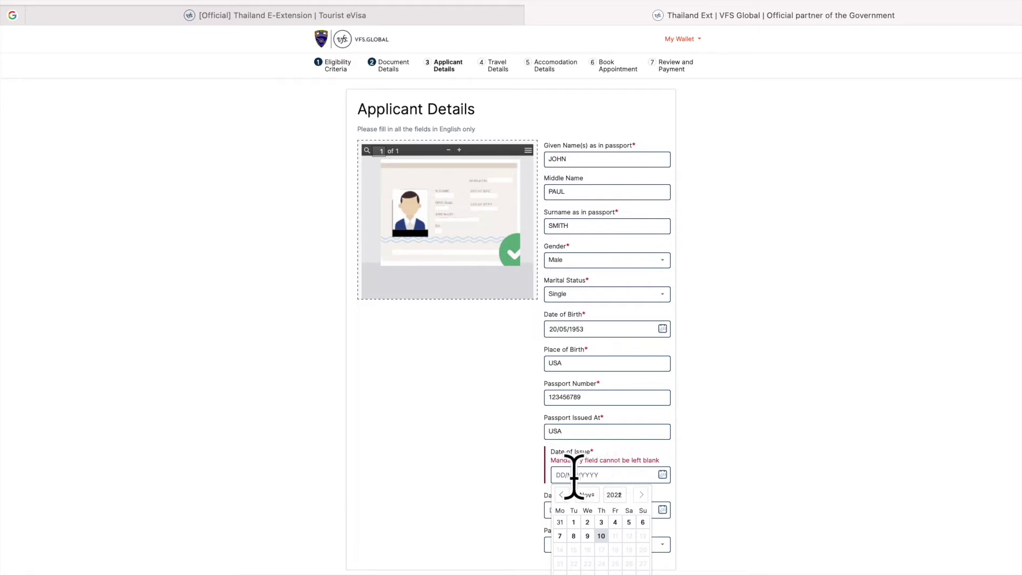
click(568, 477)
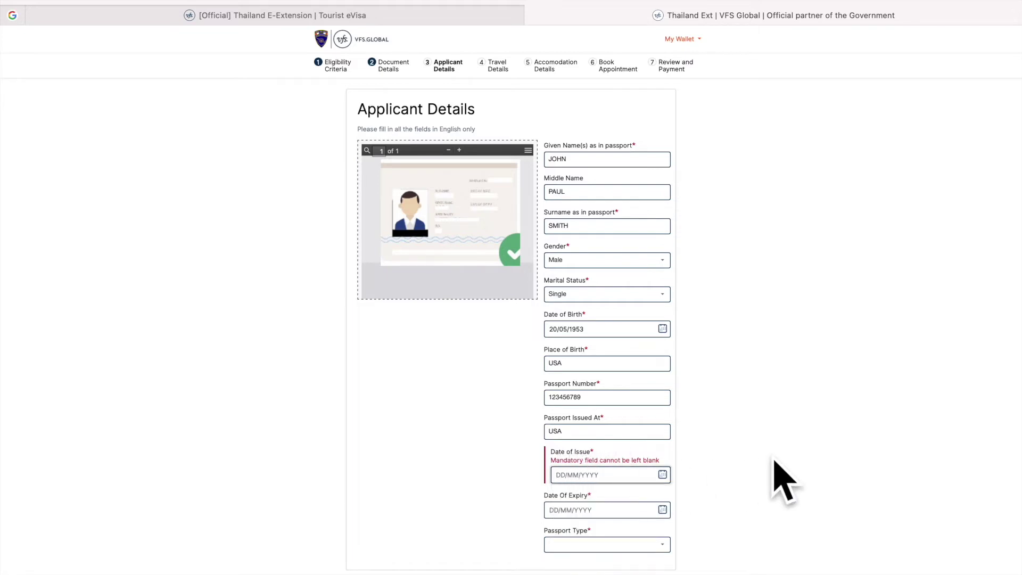
text(10/)
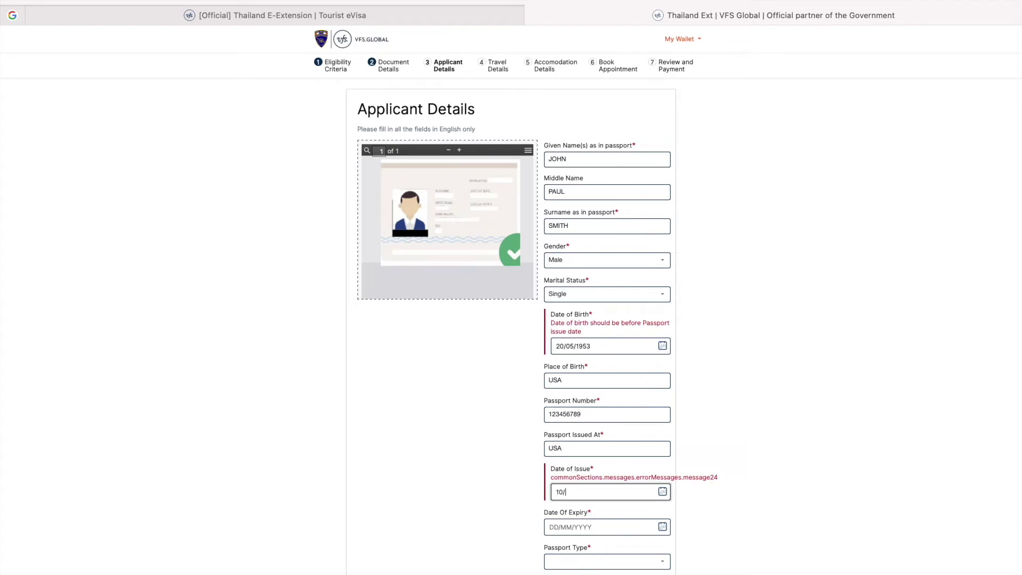
text(06/)
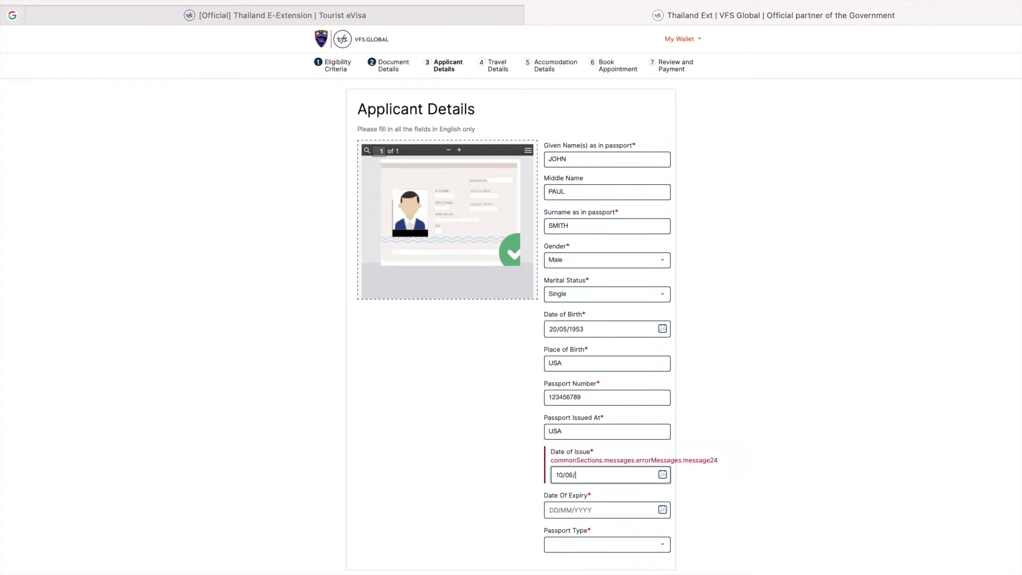
text(2020)
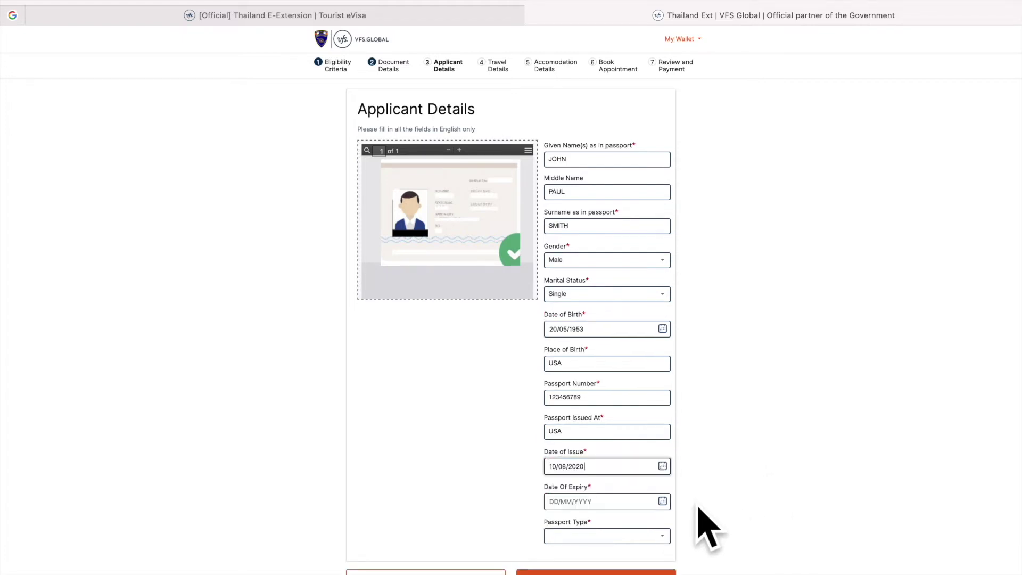
Set the passport's date of expiry to 09/06/2030
click(559, 501)
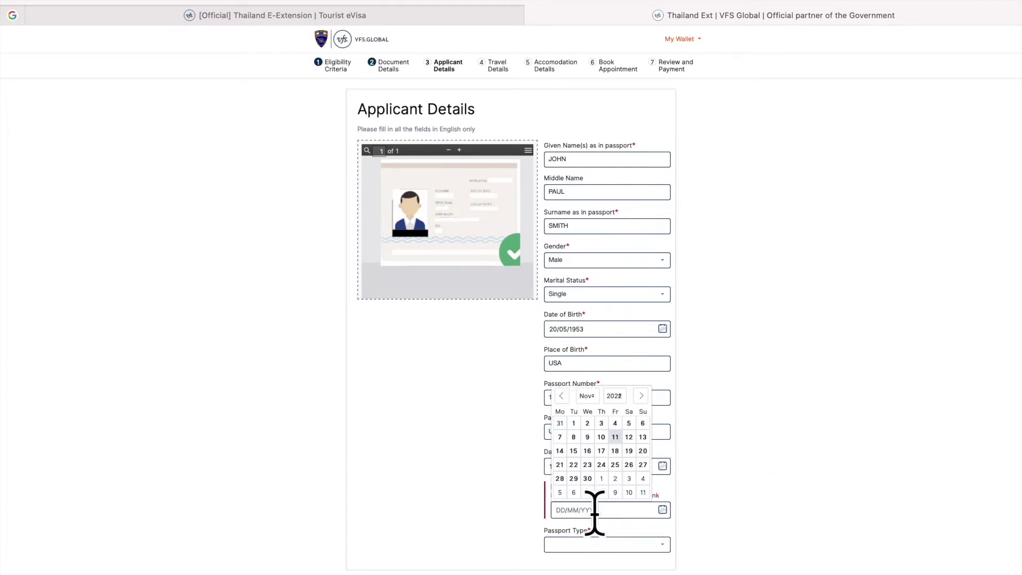
click(568, 513)
text(09/)
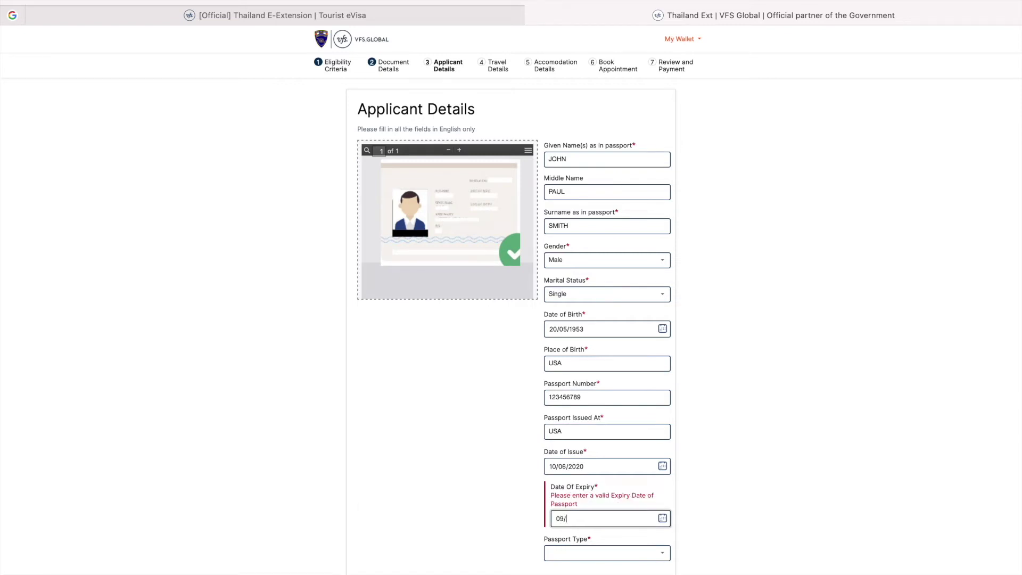
text(06/20)
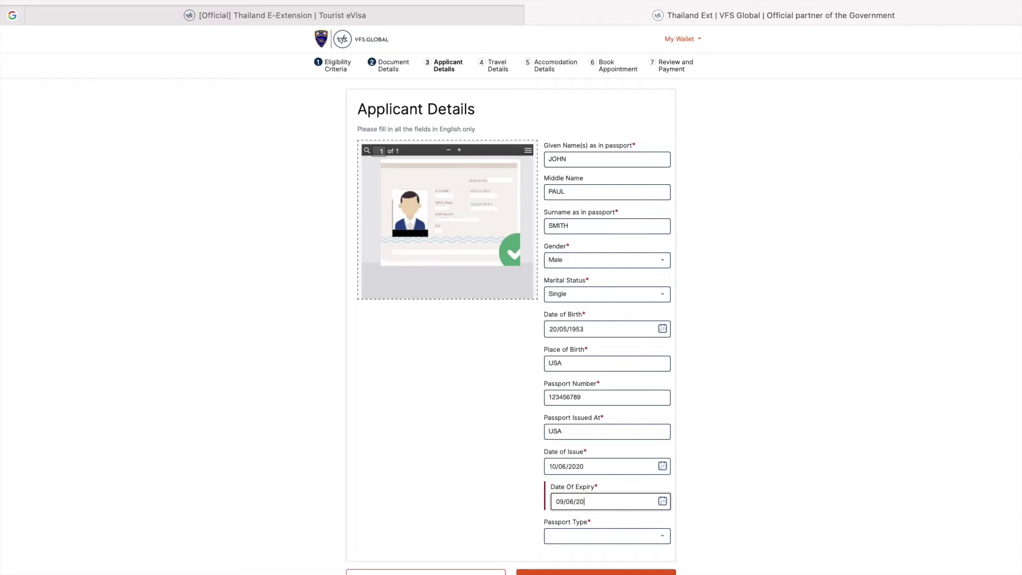
text(30)
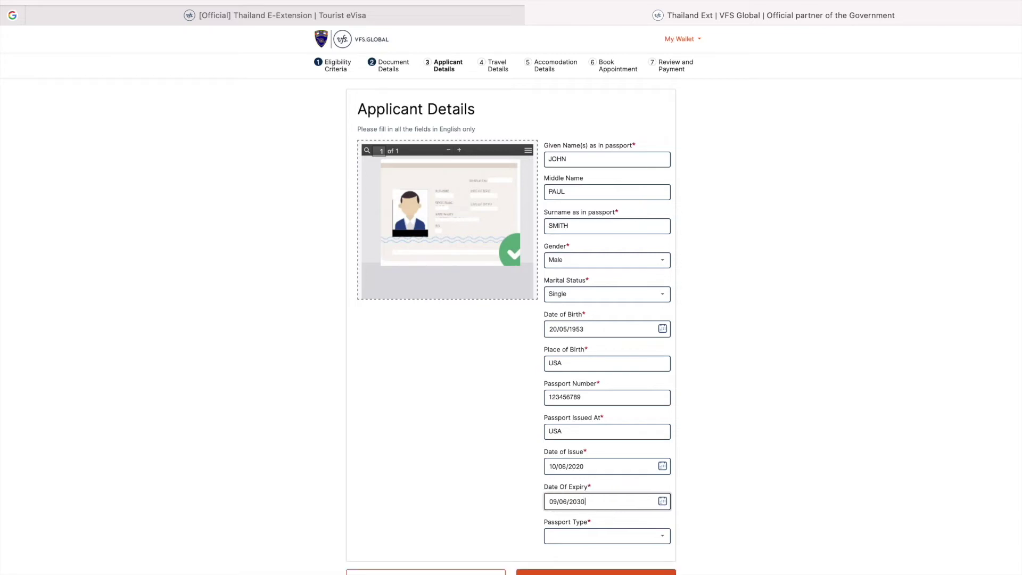
Set the passport type to Ordinary and save the applicant details to continue to the travel details
click(603, 536)
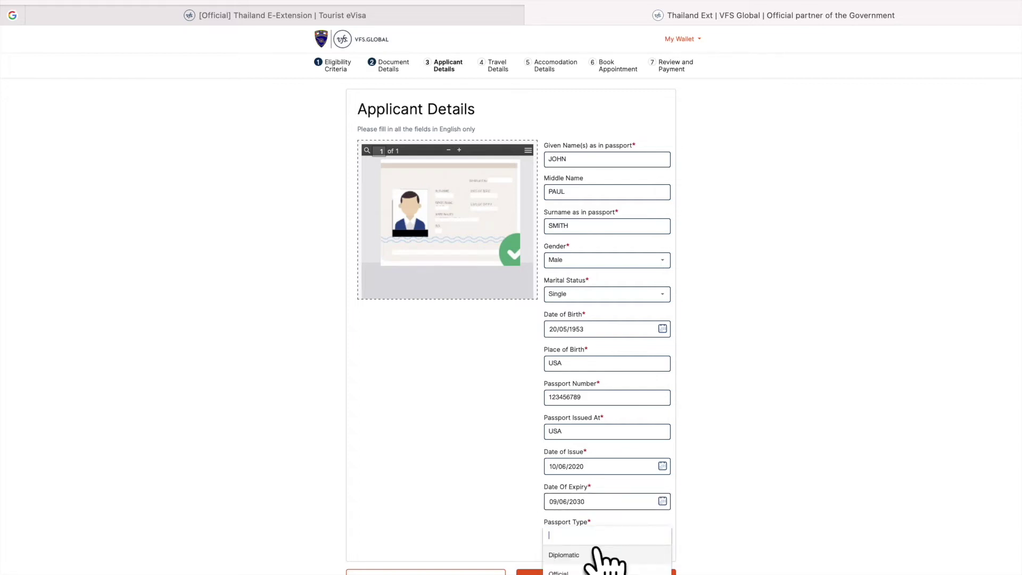
click(585, 574)
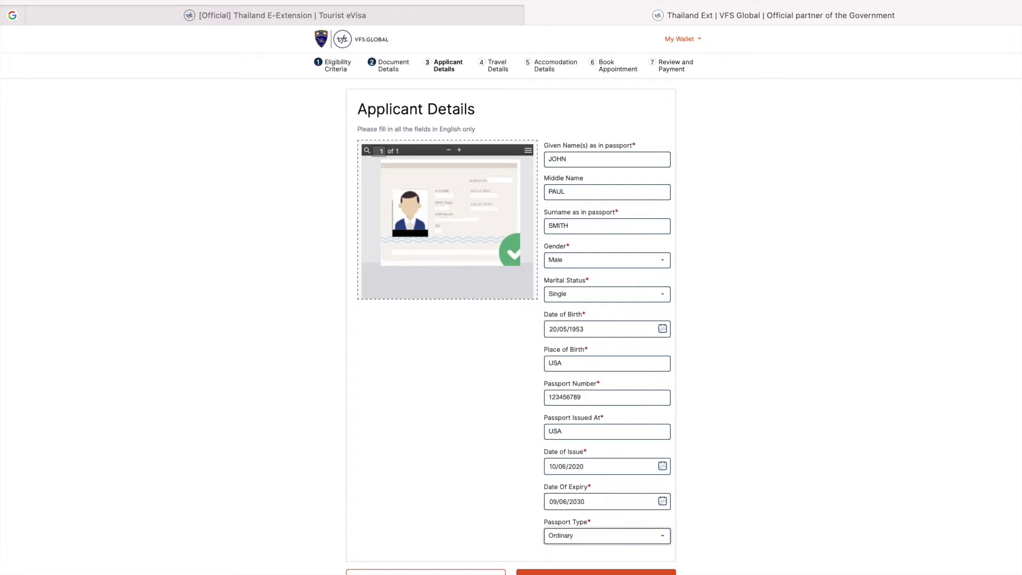
scroll(725, 498, down, 1)
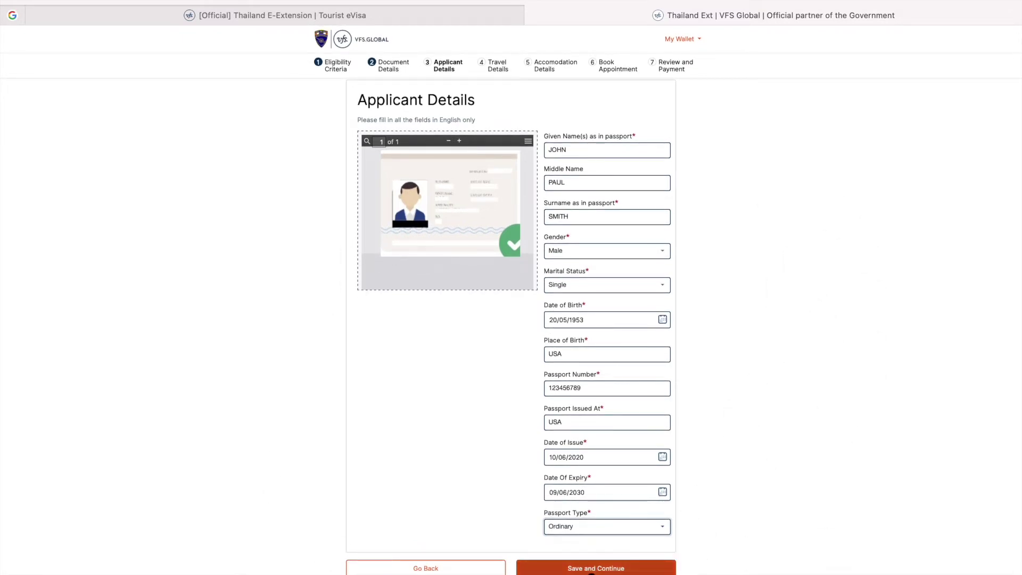
click(589, 570)
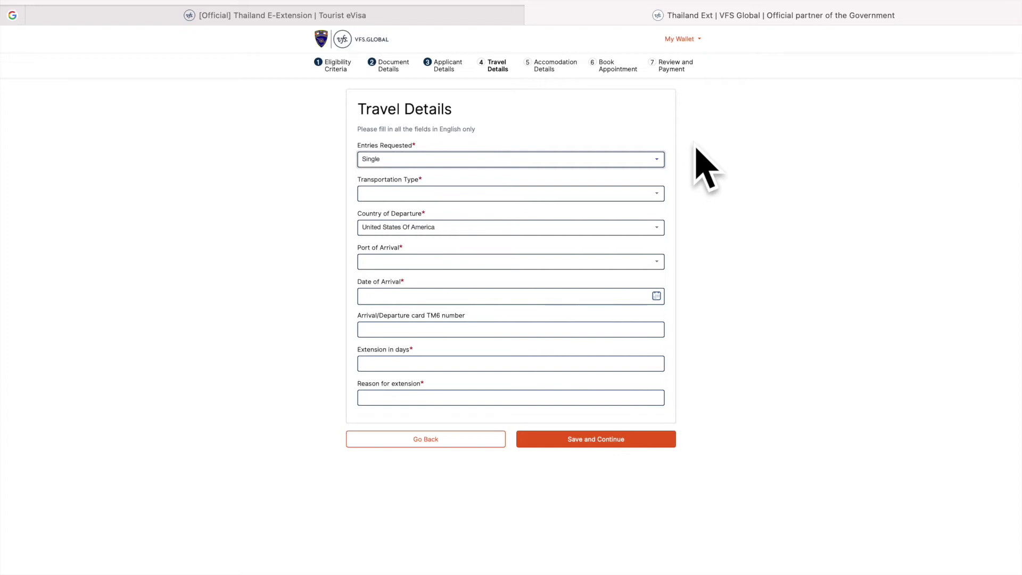
Set the entries requested to Single and the transportation type to Airplane
click(653, 159)
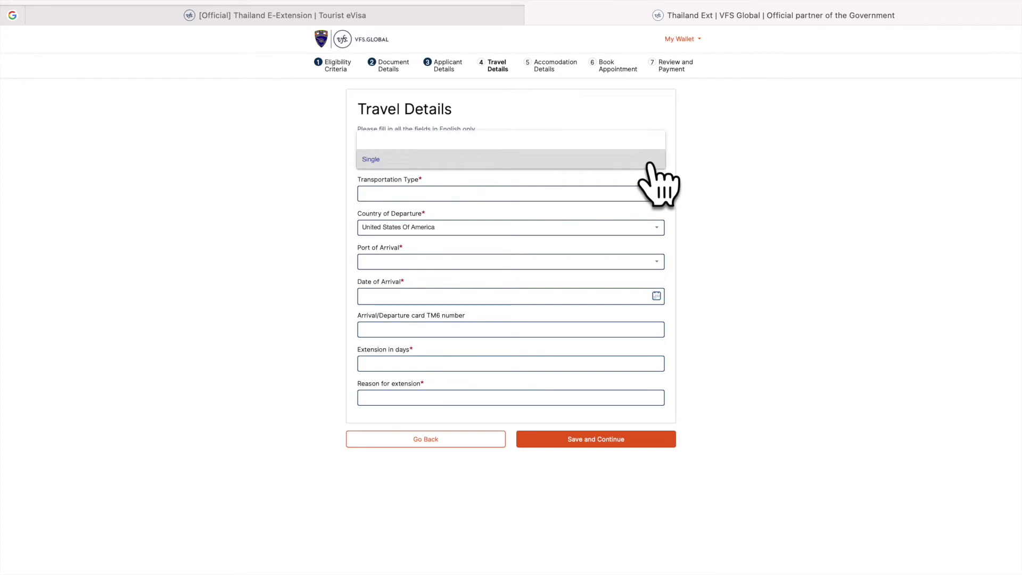
click(651, 163)
click(653, 194)
click(450, 234)
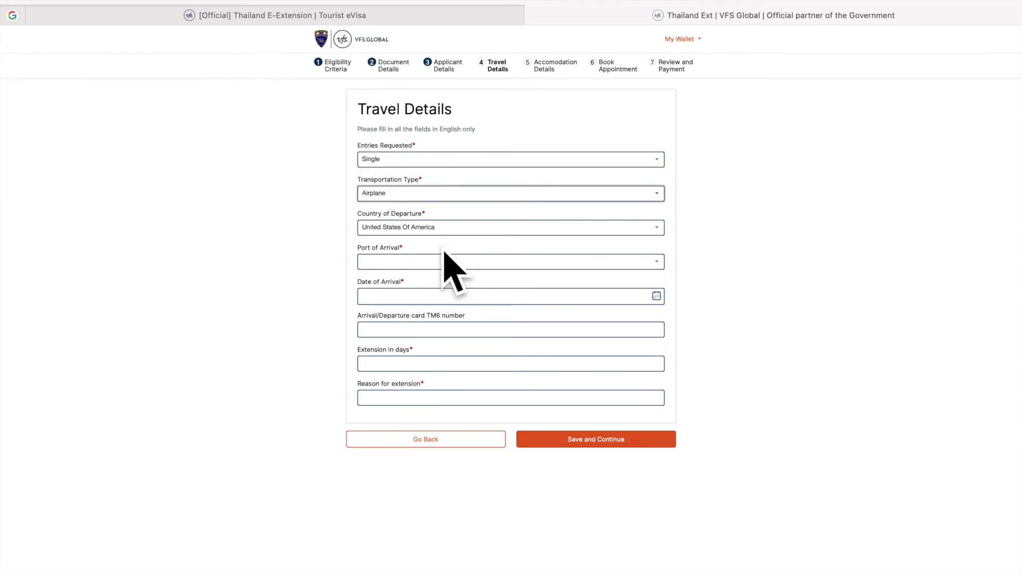
Set the port of arrival to Bangkok International Airport and the date of arrival to 05/11/2022
click(434, 263)
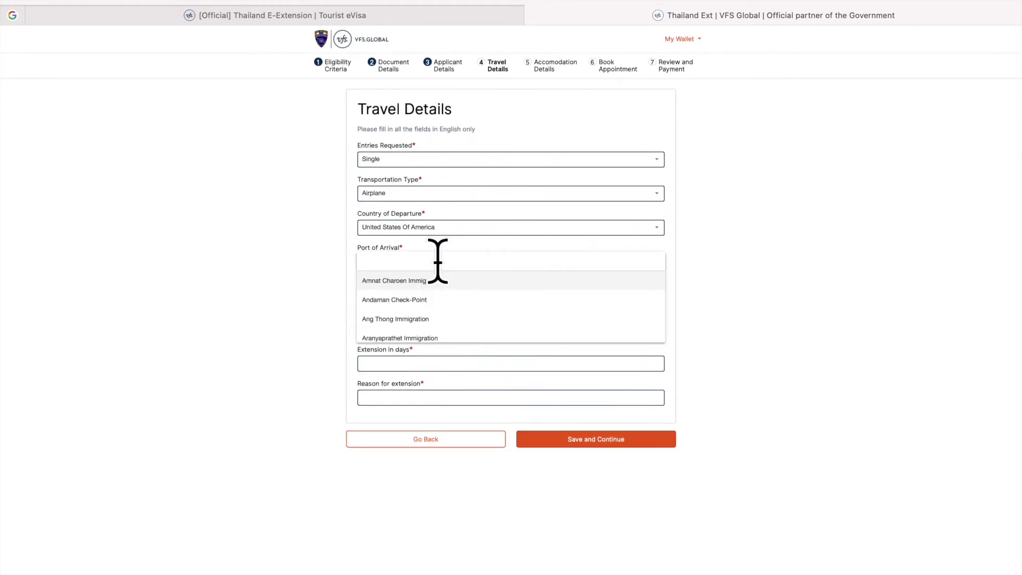
text(ba)
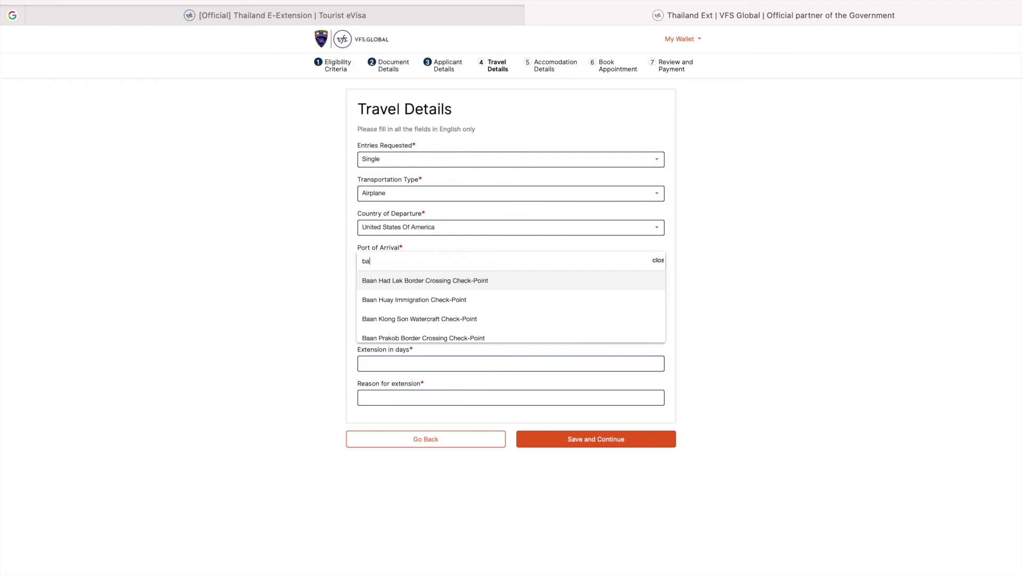
text(ng)
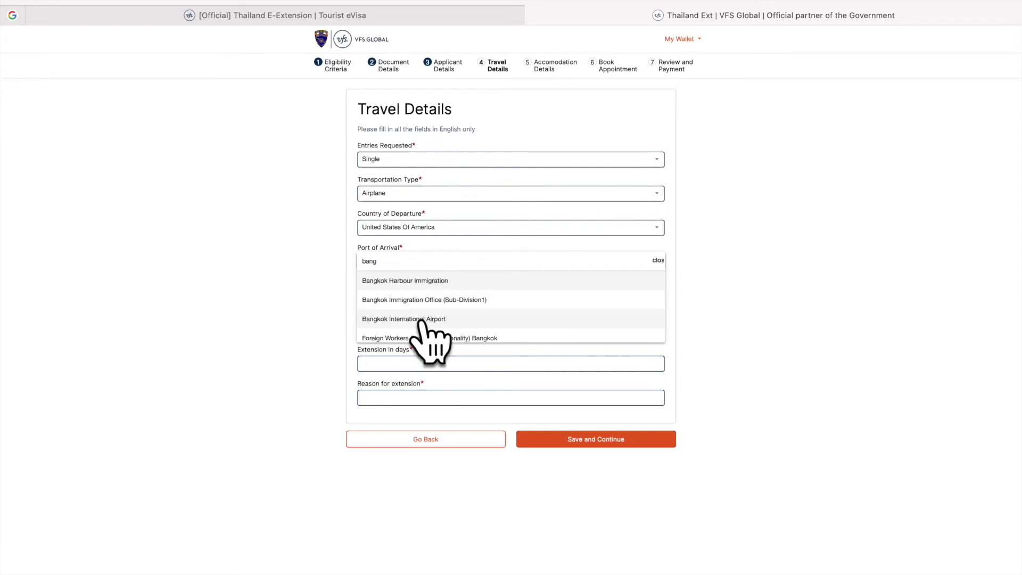
click(418, 319)
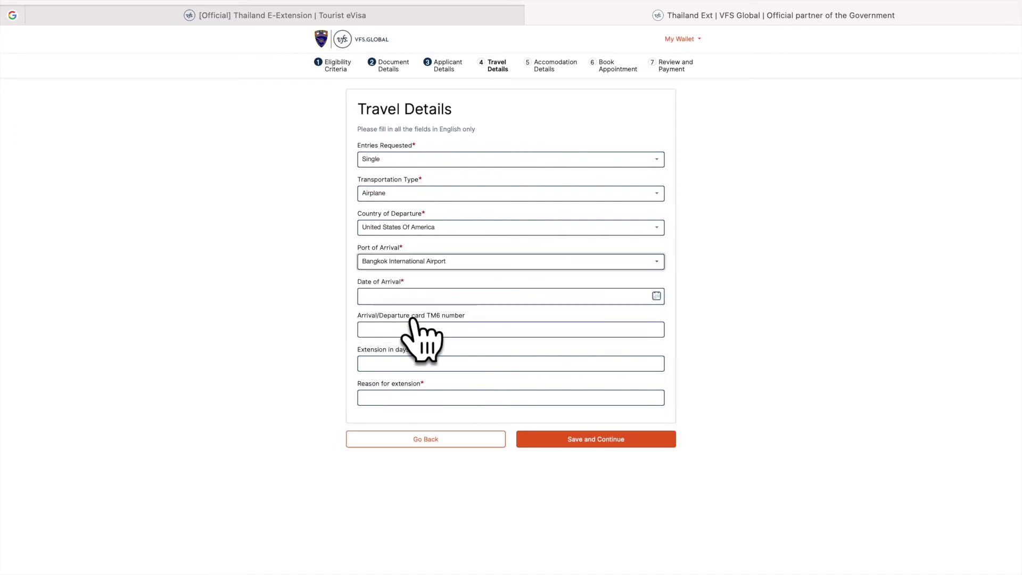
click(414, 299)
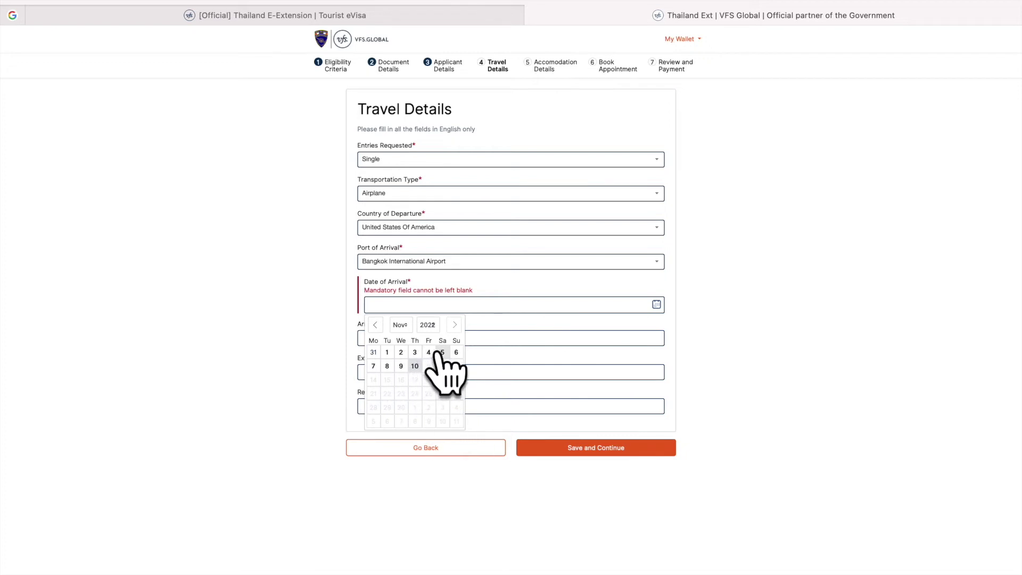
click(442, 352)
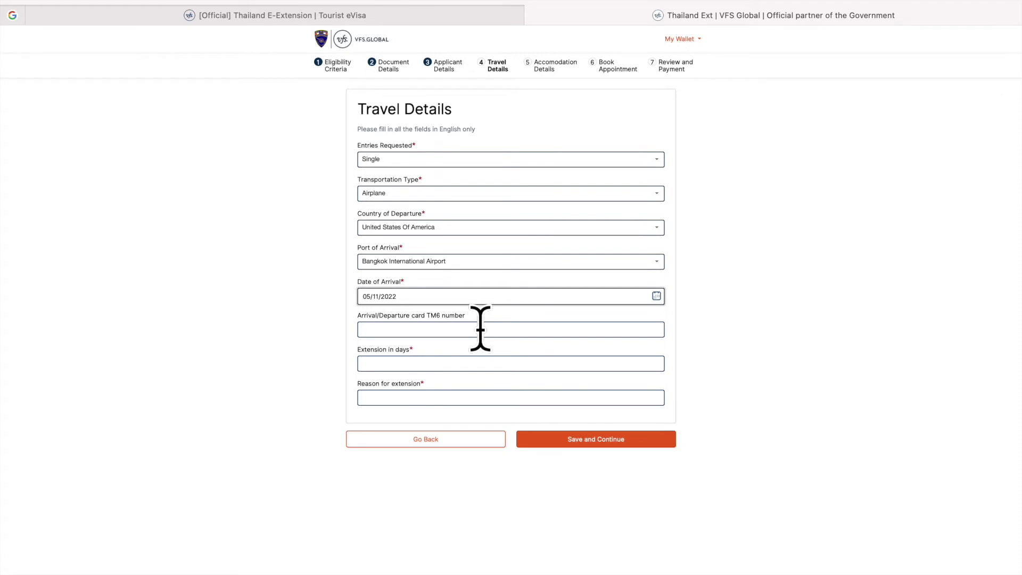
Request an extension of 30 days with TOURISM as the reason, and save the travel details
click(464, 362)
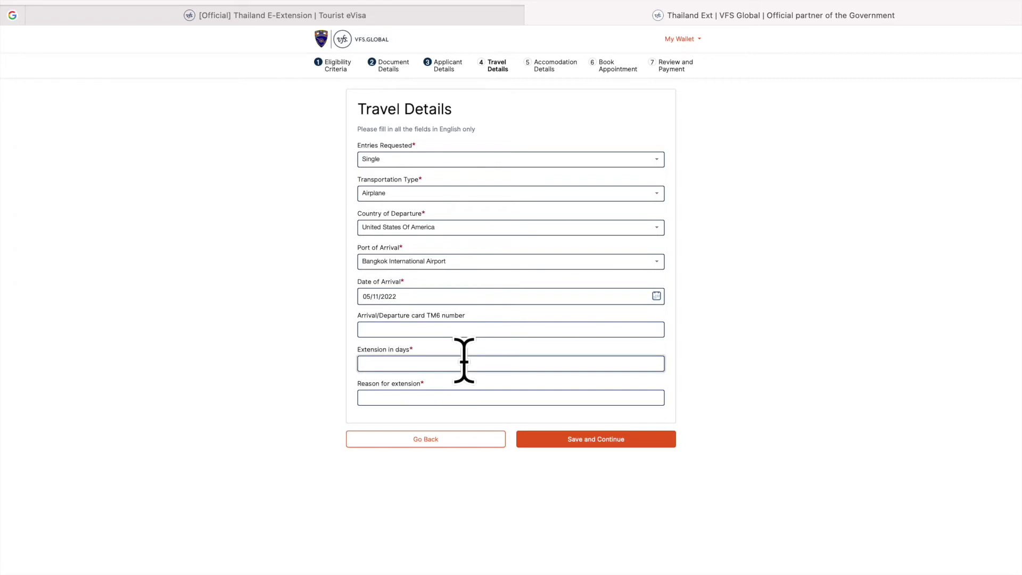
text(30)
click(441, 397)
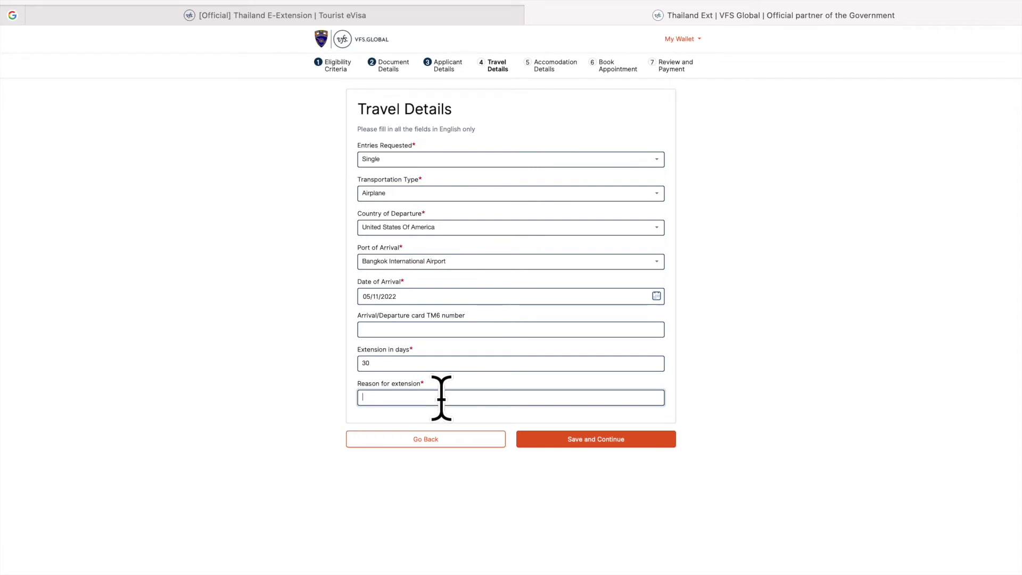
text(TOURISM)
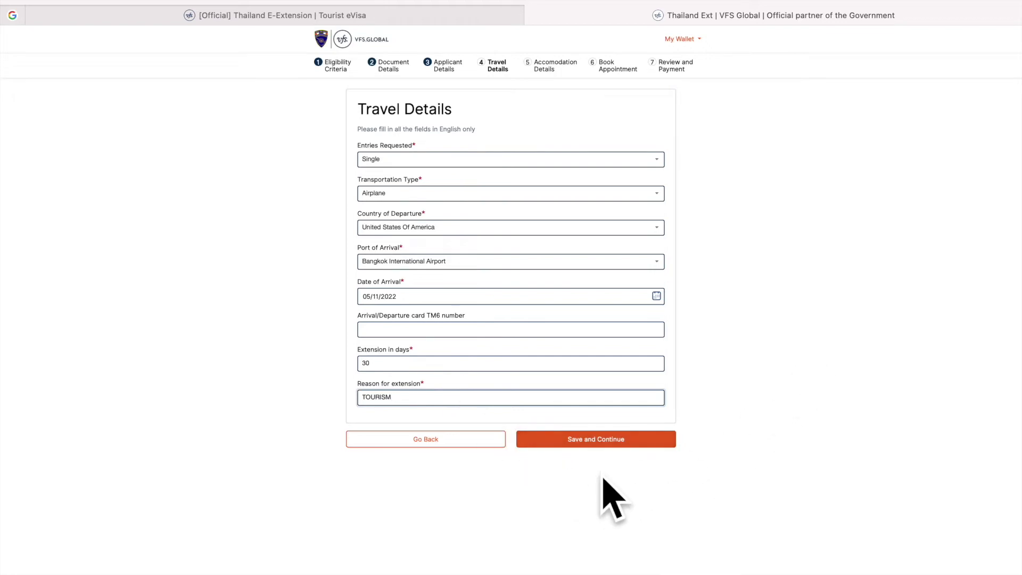
click(586, 440)
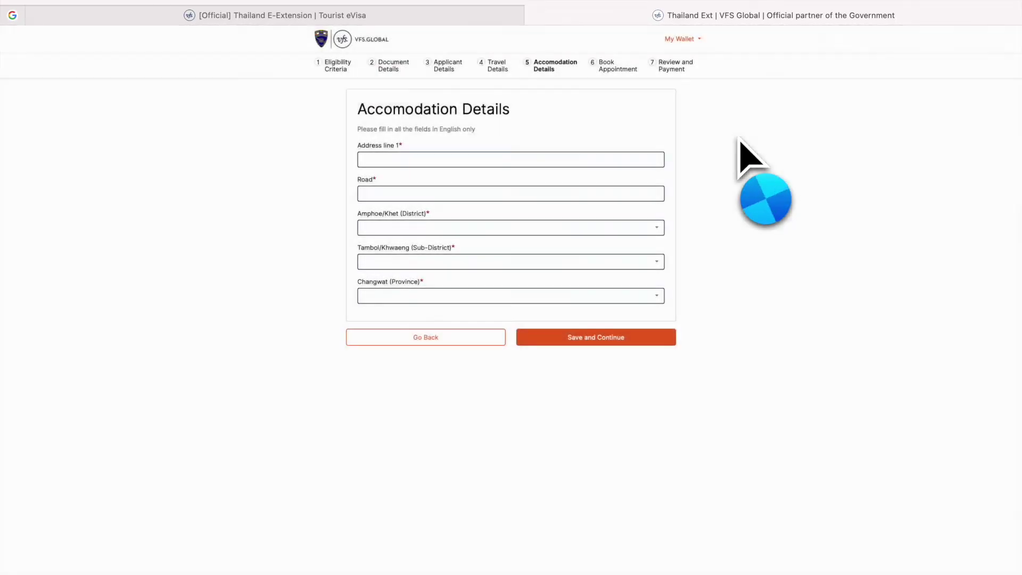
Enter ARISTON HOTEL as the accommodation's first address line and fill in its road address
click(457, 159)
text(A)
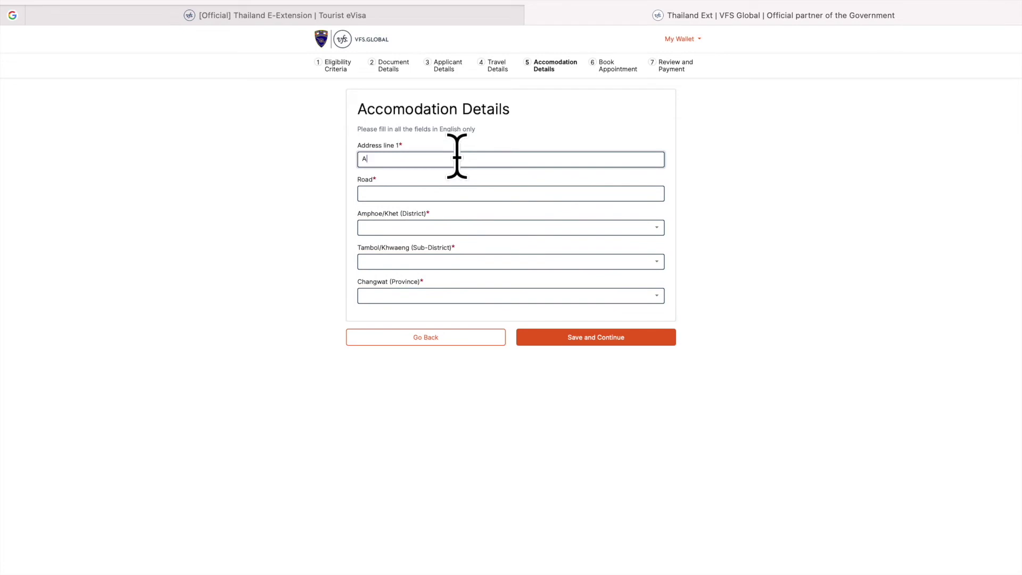
text(RISTON HOTEL)
click(394, 193)
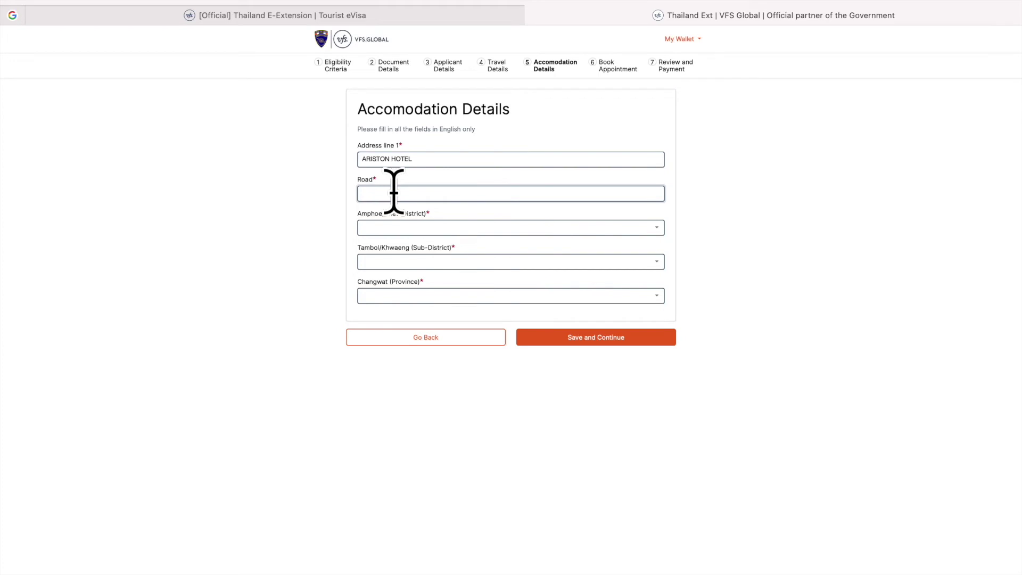
text(20 SUKHUMVIT 24)
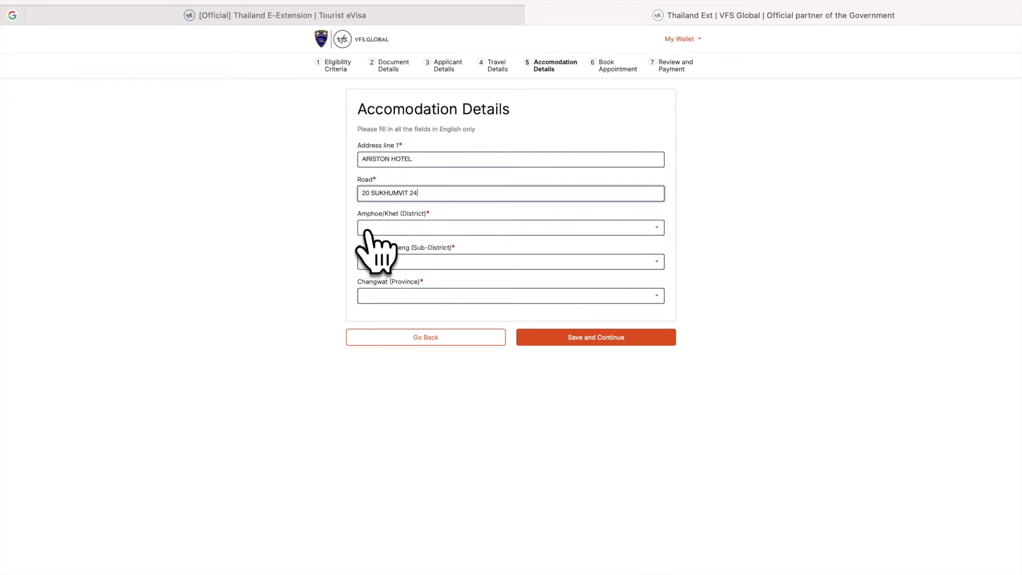
Set the accommodation's district to Ao Luek and its sub-district to Ao Luek Tai
click(392, 229)
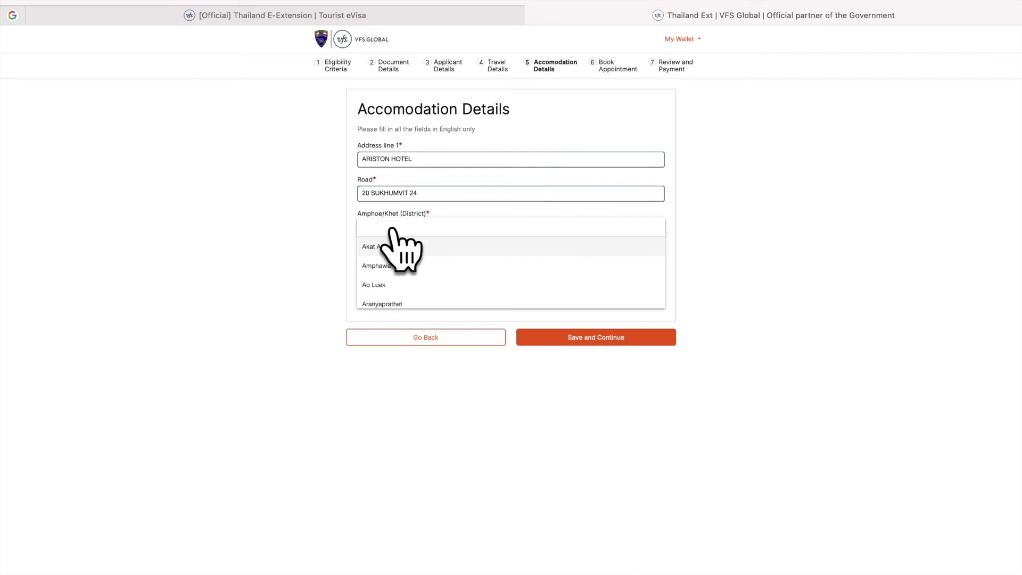
click(383, 286)
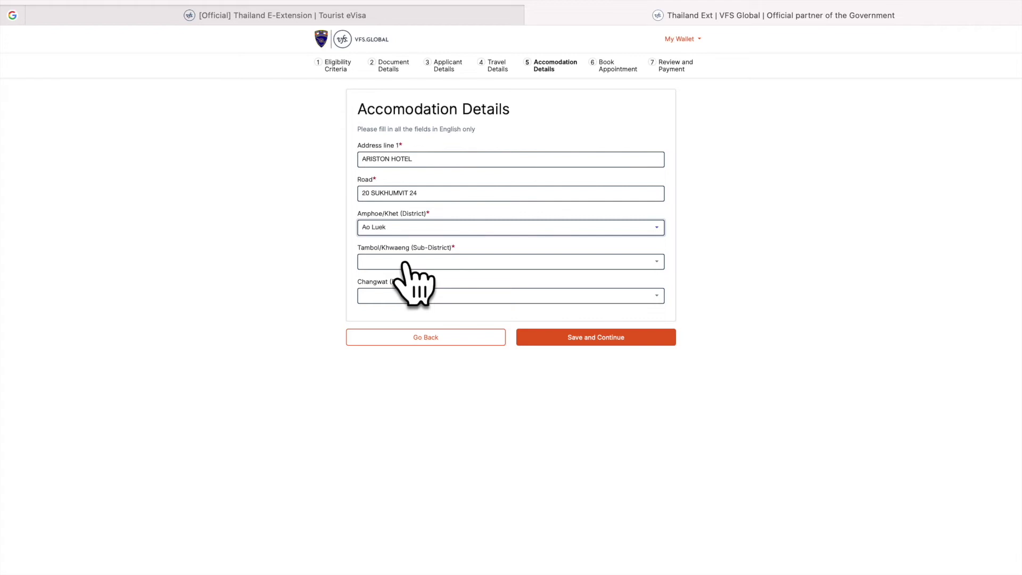
click(408, 268)
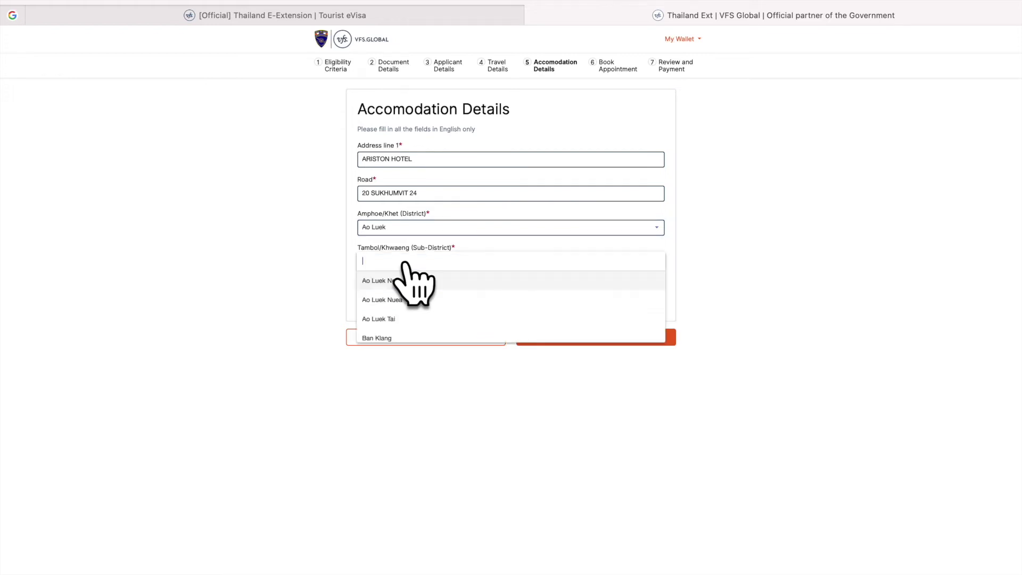
click(390, 319)
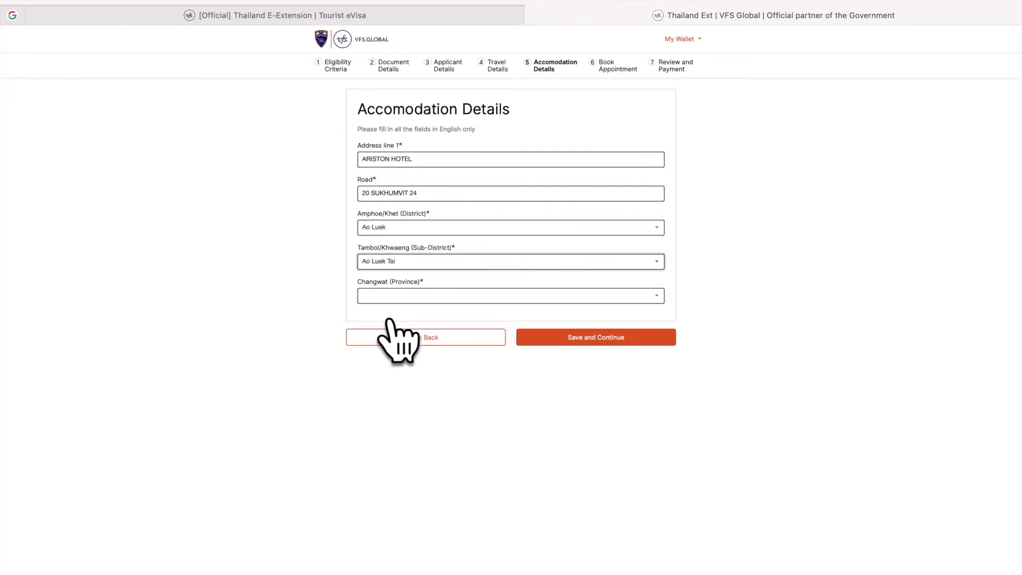
Set the accommodation's province to Bangkok and save the accommodation details
click(420, 296)
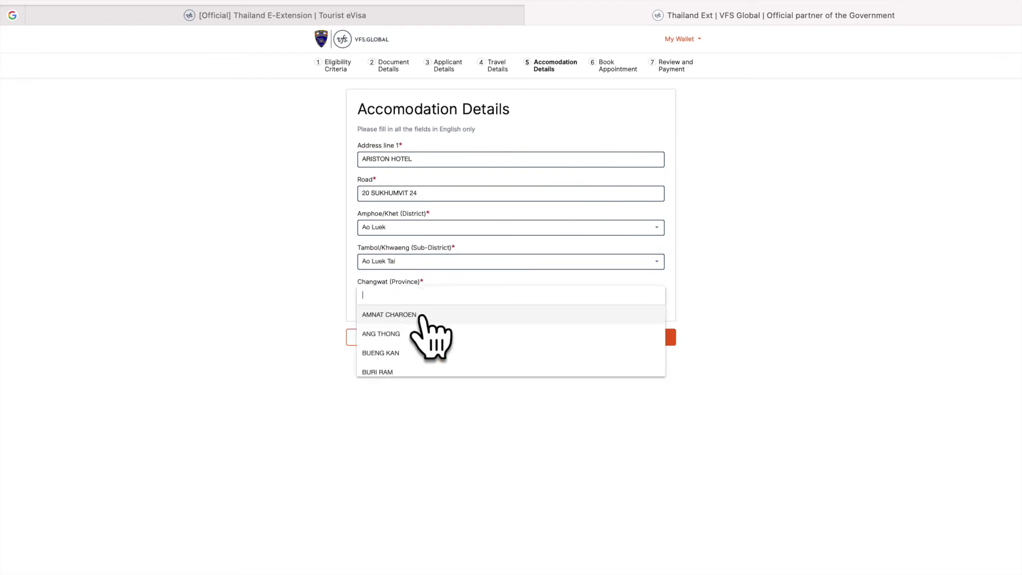
scroll(429, 344, down, 2)
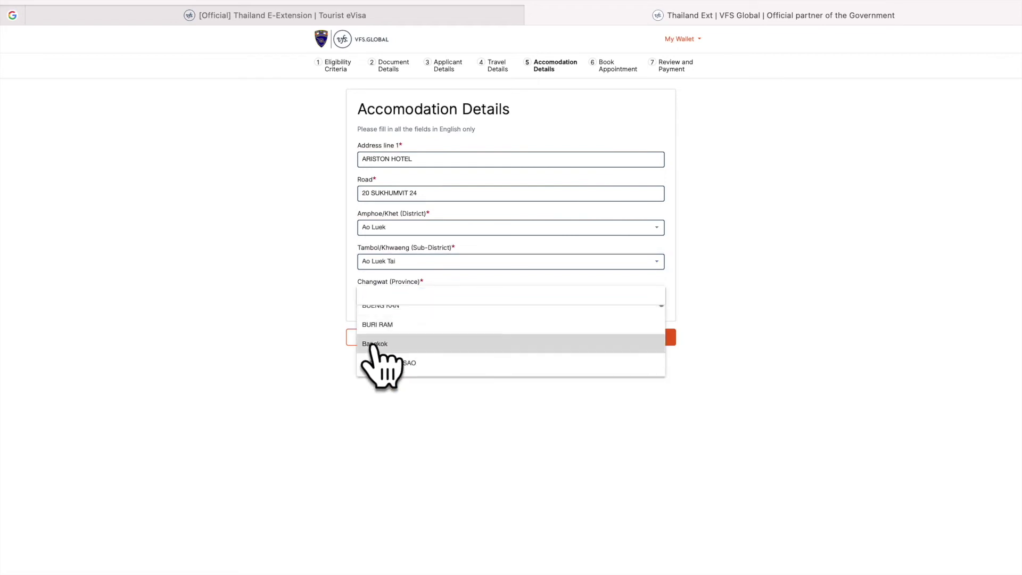
click(374, 351)
click(580, 341)
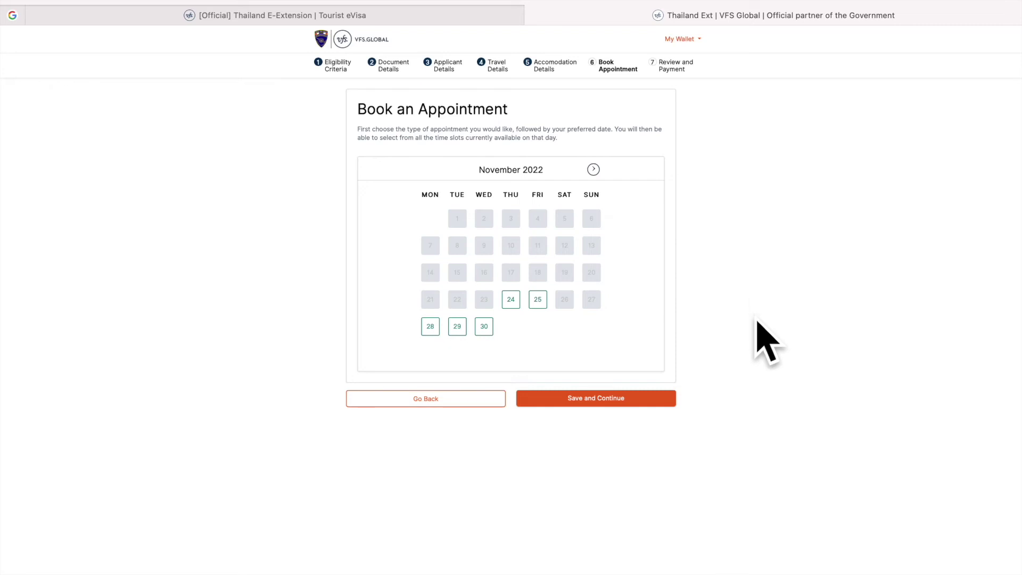
Book the standard appointment for 24 November 2022 at 11:00 and save it to continue to the application review
click(510, 298)
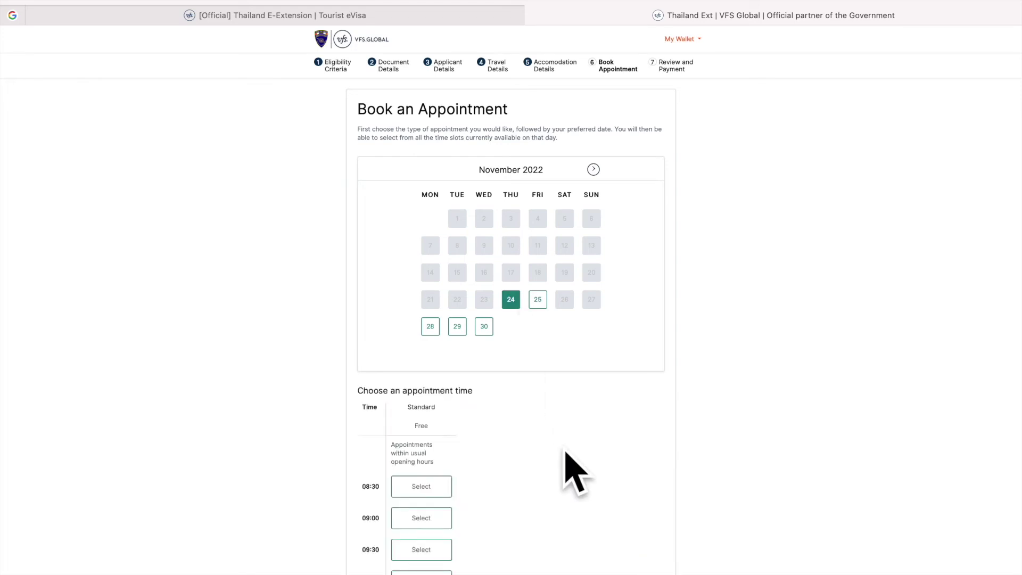
scroll(573, 522, down, 4)
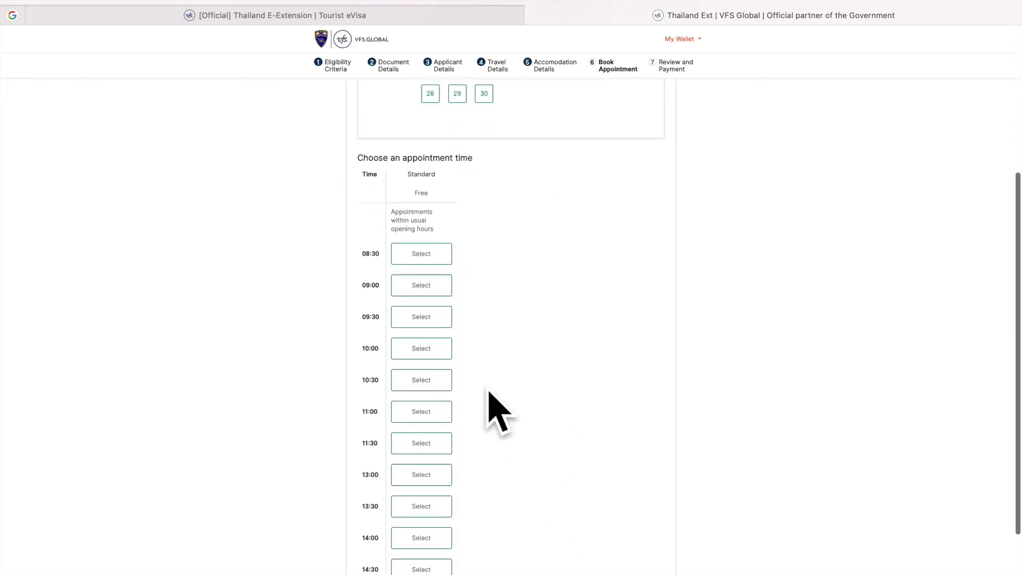
click(425, 414)
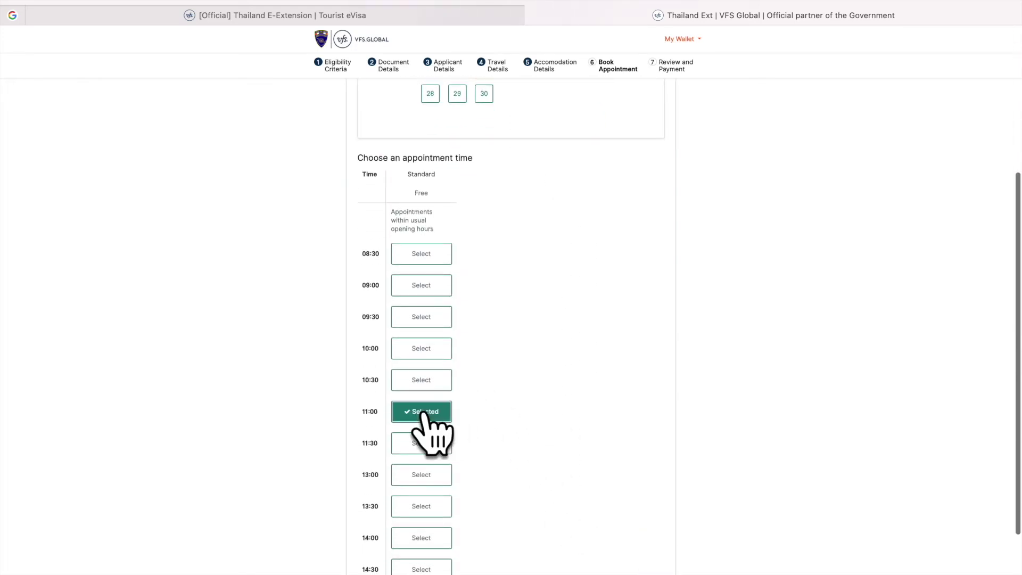
scroll(596, 475, down, 1)
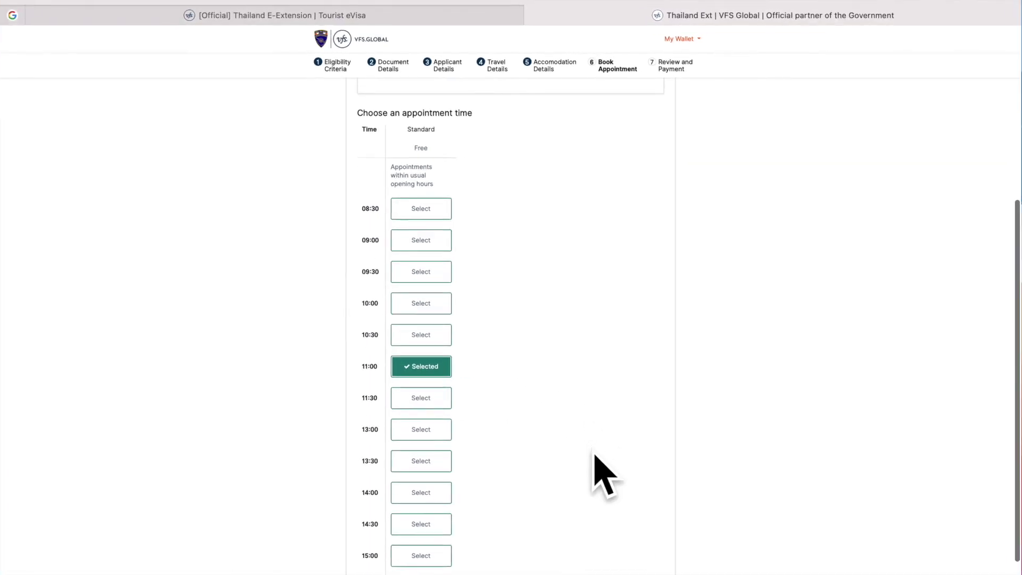
scroll(593, 466, down, 2)
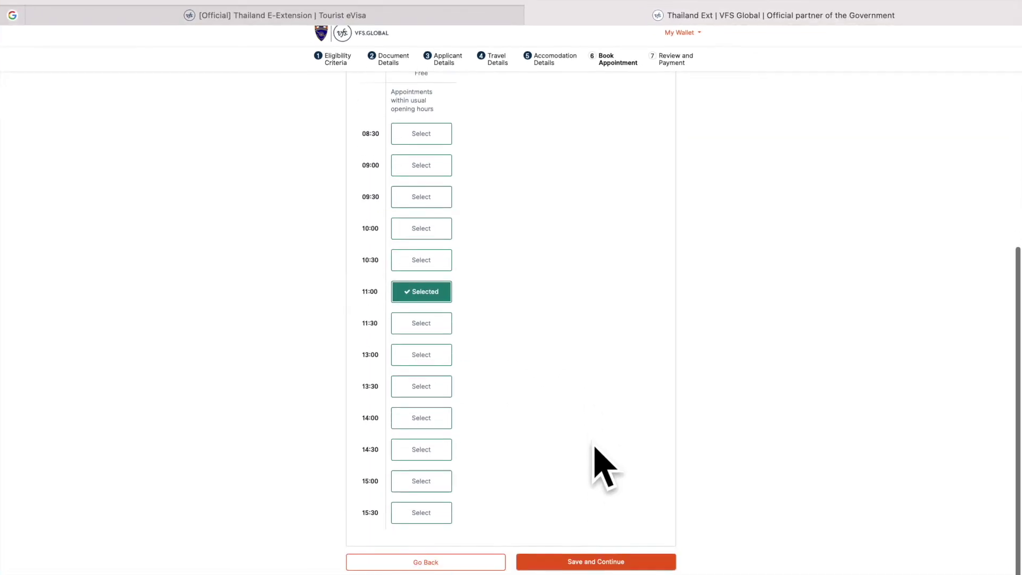
click(576, 568)
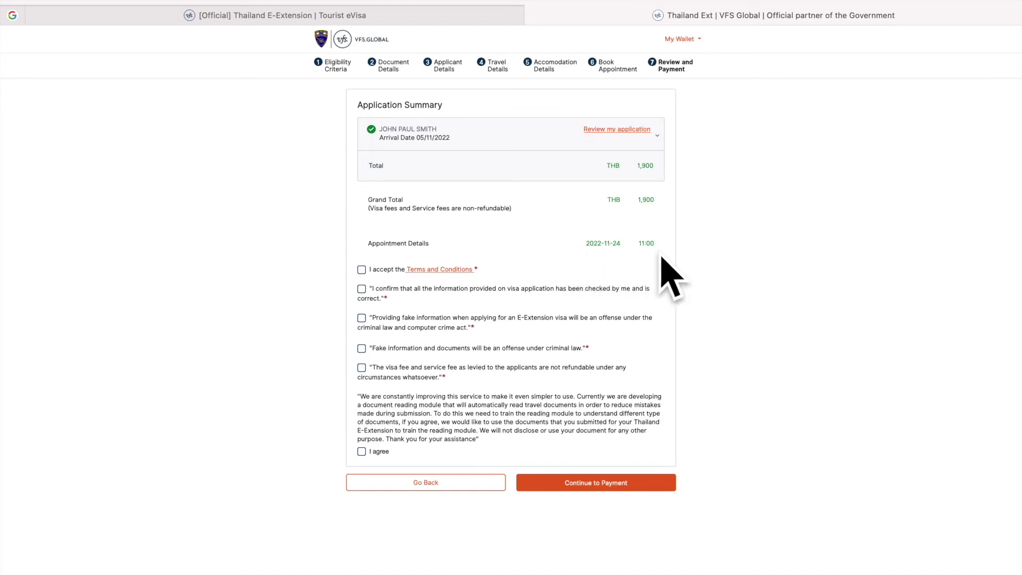
Accept the terms and conditions, all four required declarations, and the optional agreement to use submitted documents for training the reading module
click(361, 270)
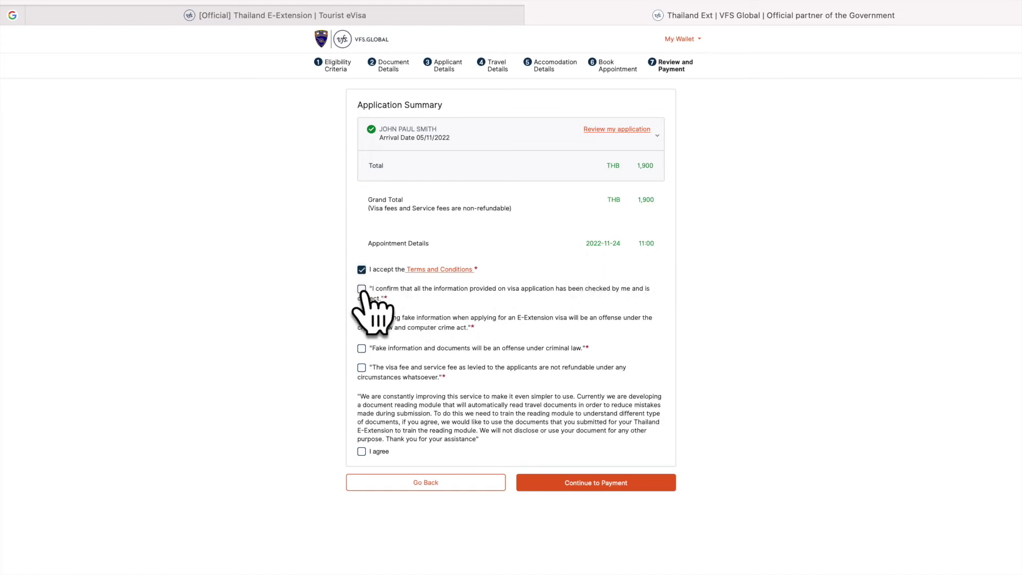
click(362, 289)
click(361, 318)
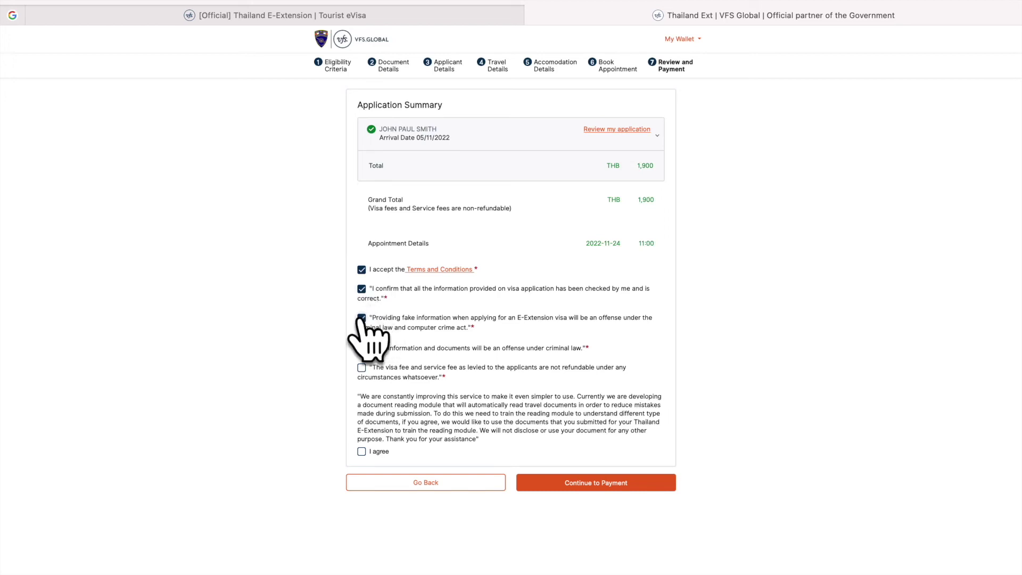
click(361, 348)
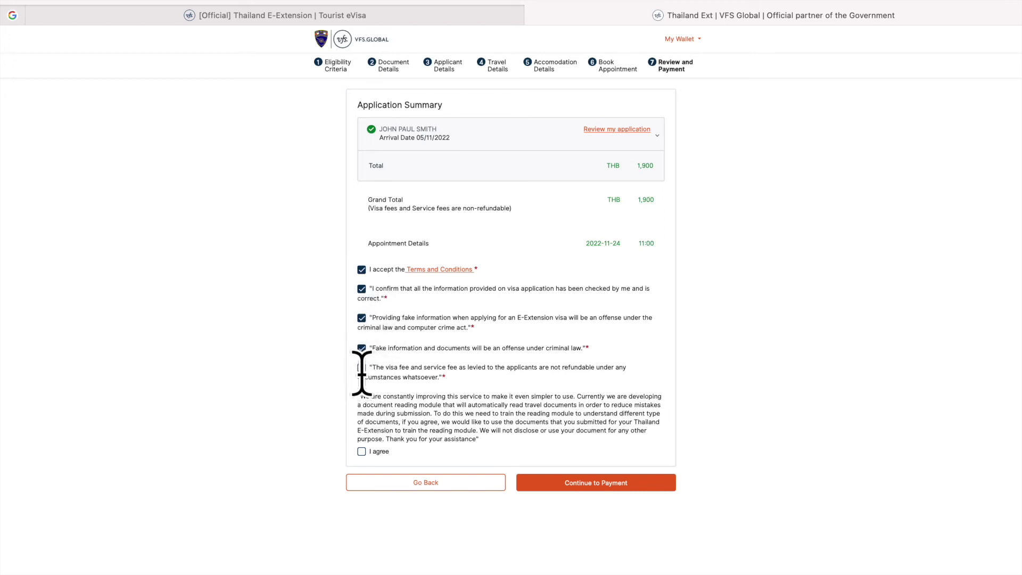
click(361, 368)
click(361, 452)
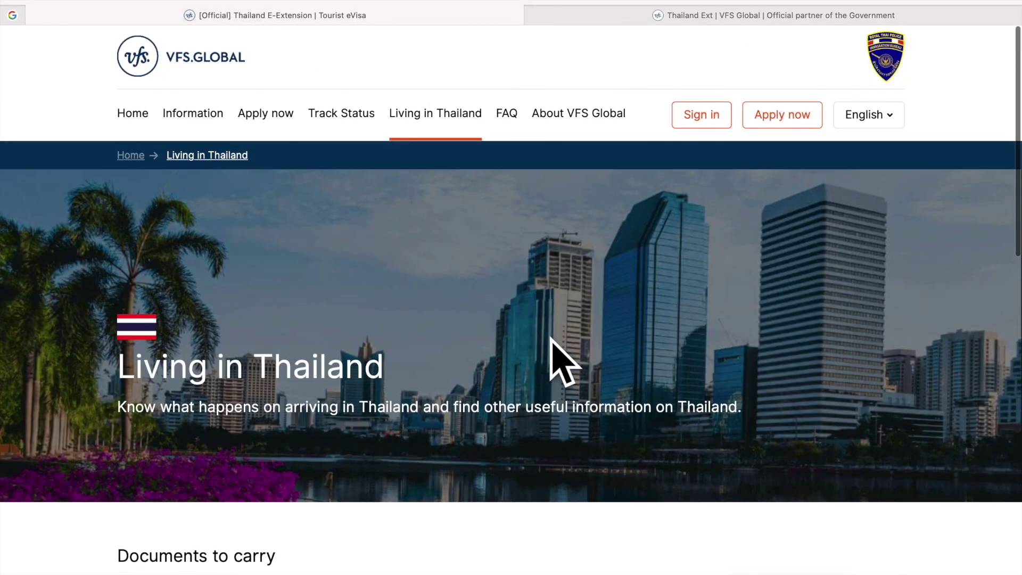
Look up how to contact VFS Global in the FAQ's Contact us section and open the linked contact page
click(504, 116)
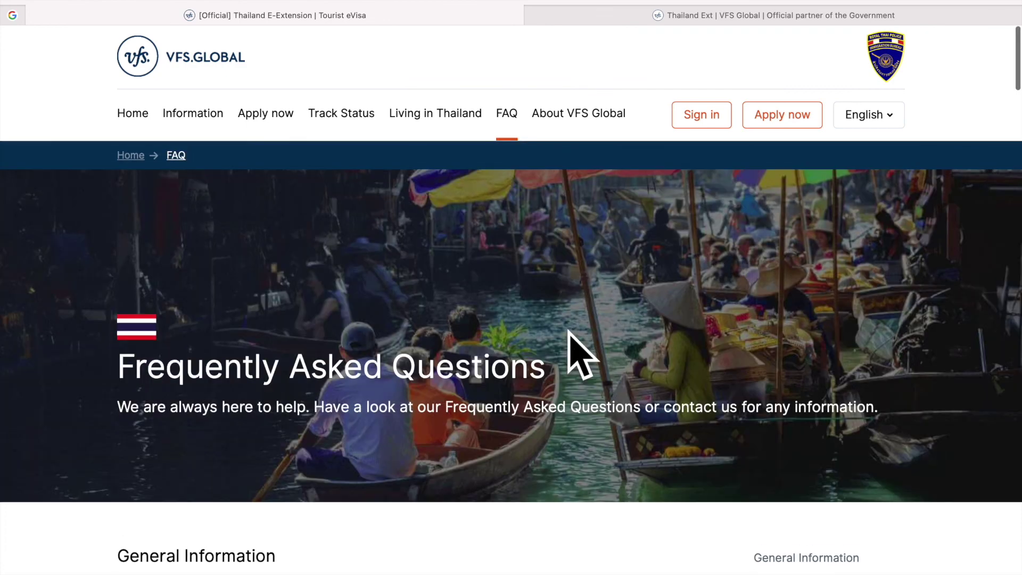
scroll(569, 332, down, 6)
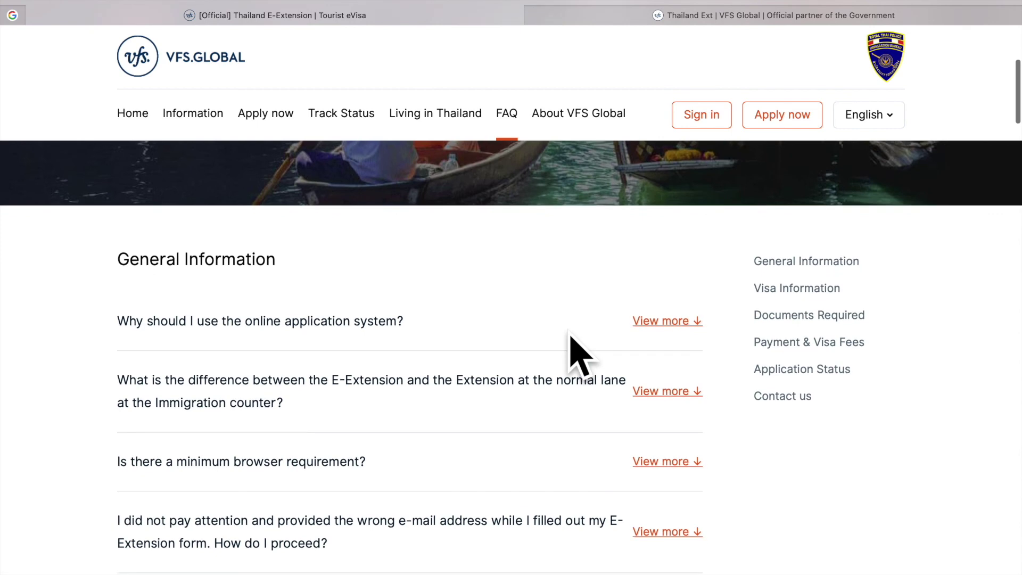
scroll(578, 354, down, 2)
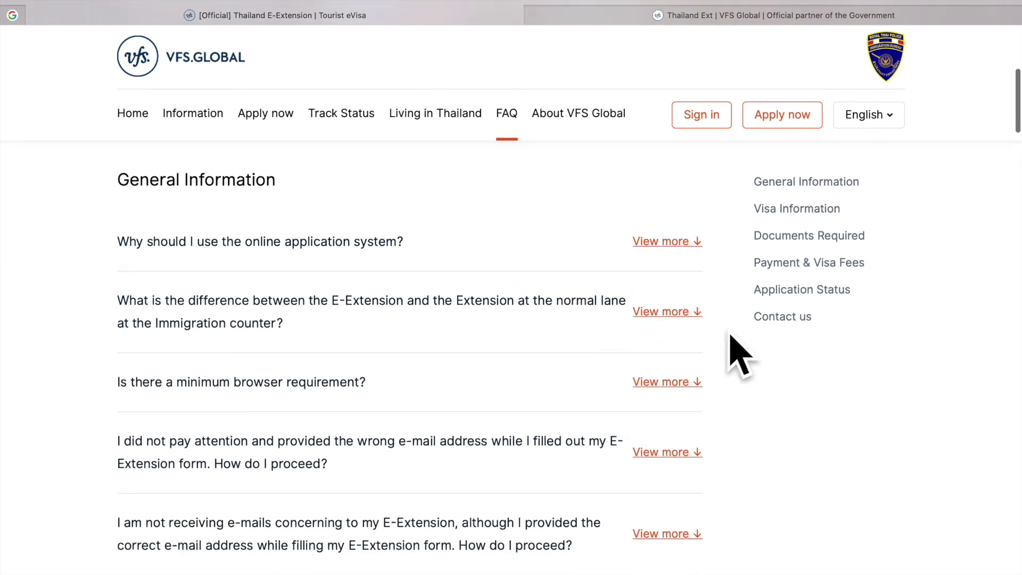
click(790, 319)
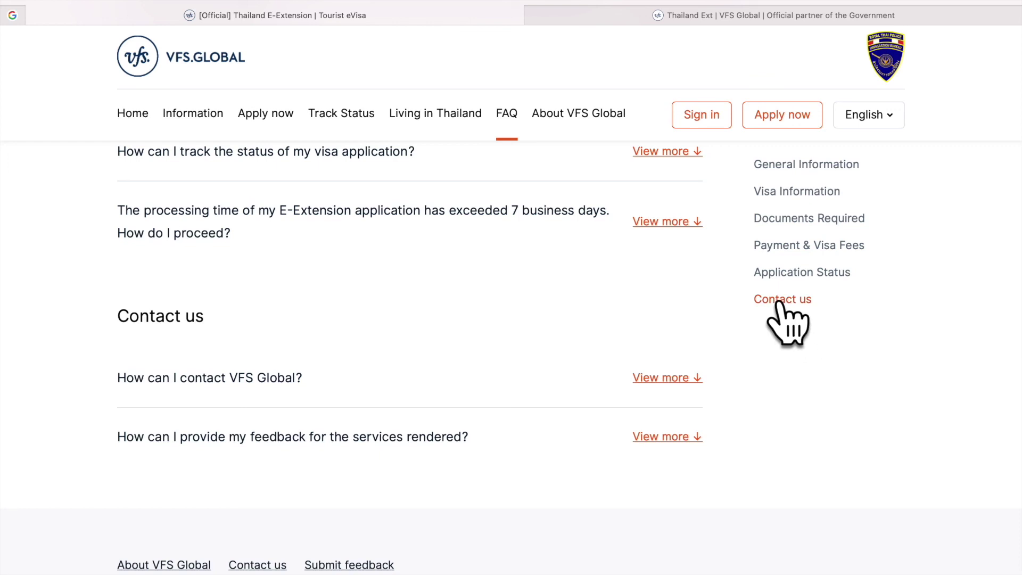
scroll(779, 307, down, 1)
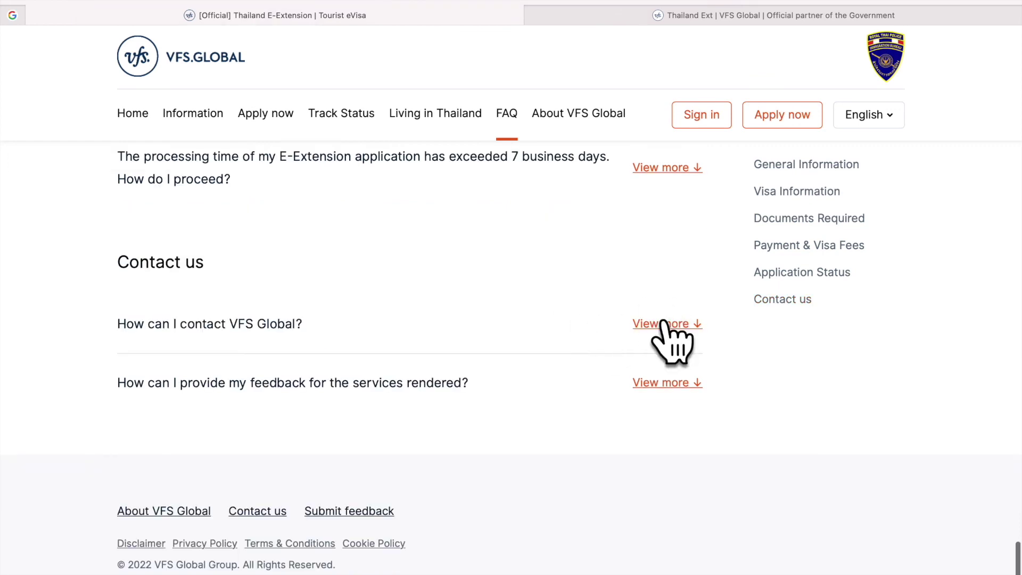
click(665, 324)
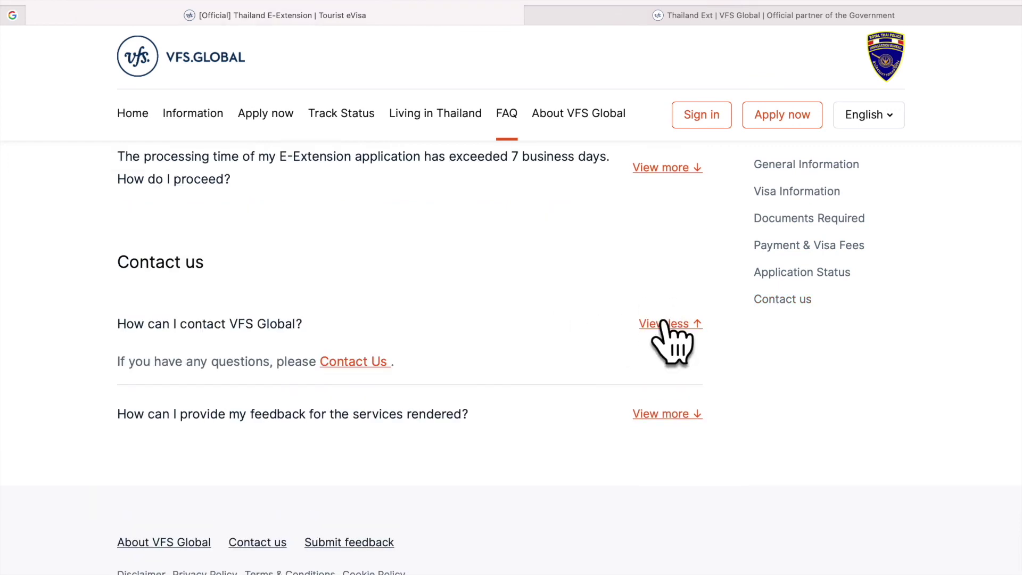
click(349, 361)
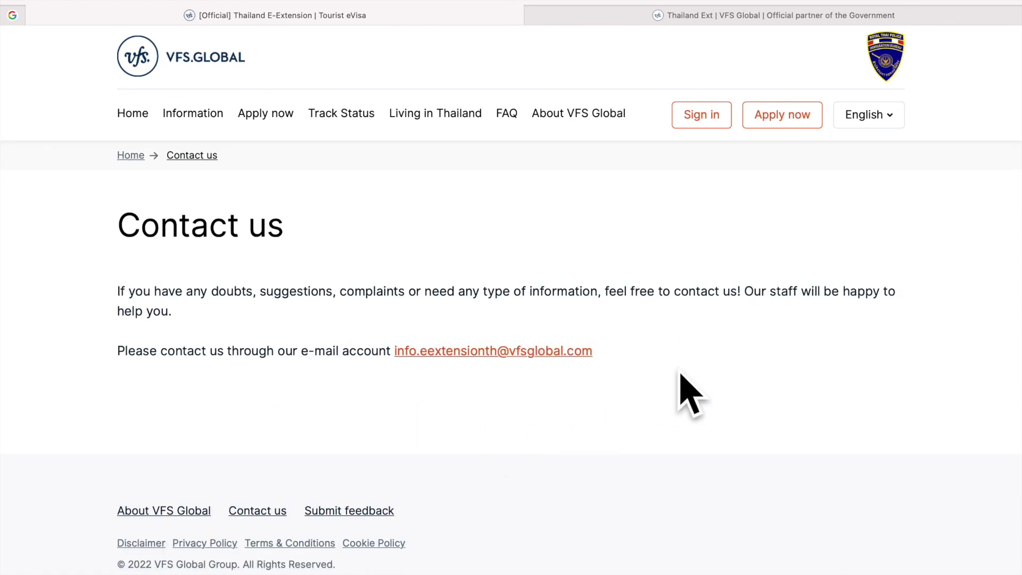